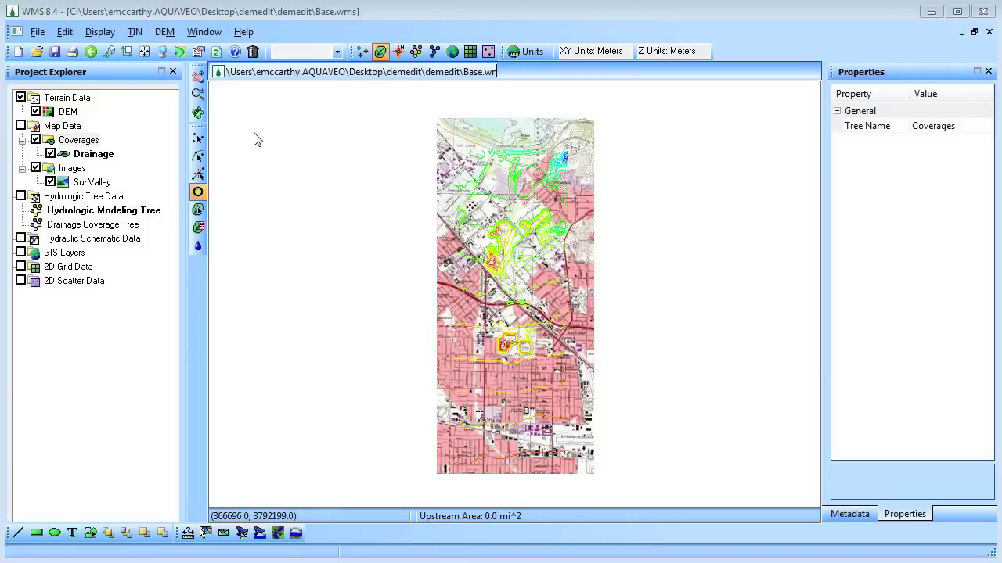
# Compute TOPAZ flow directions and accumulations for the DEM, accepting the default options and units
pyautogui.click(165, 33)
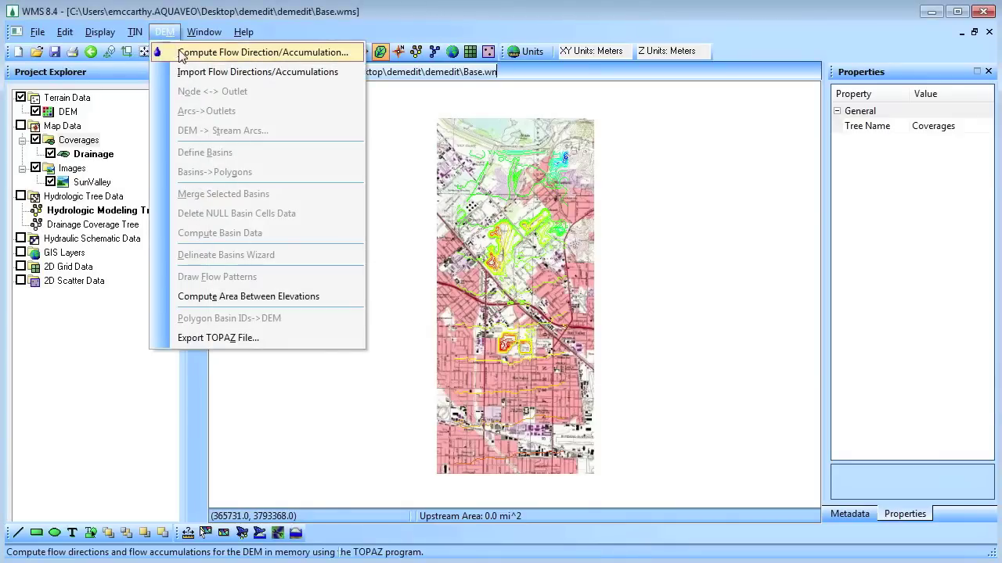
pyautogui.click(181, 52)
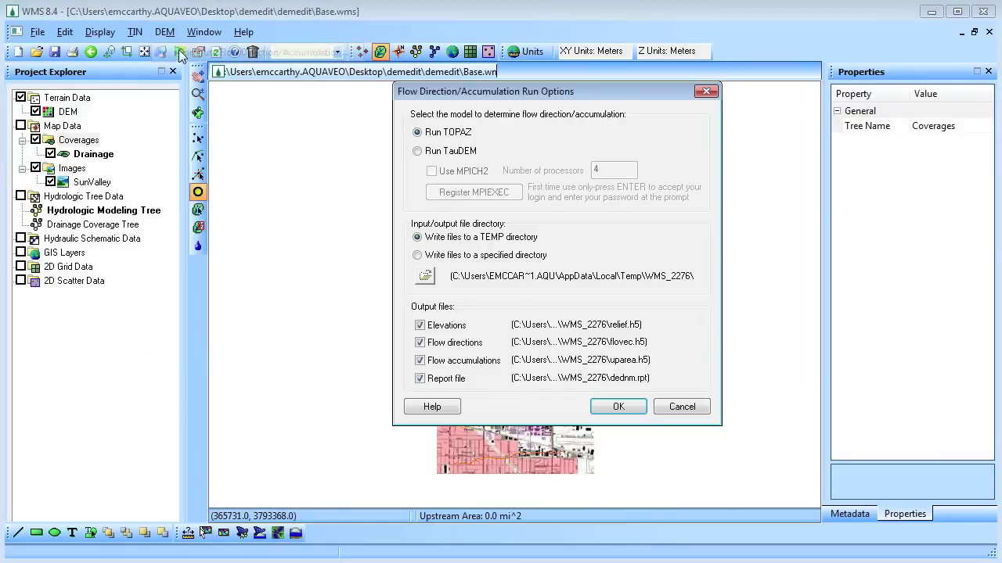
pyautogui.click(610, 407)
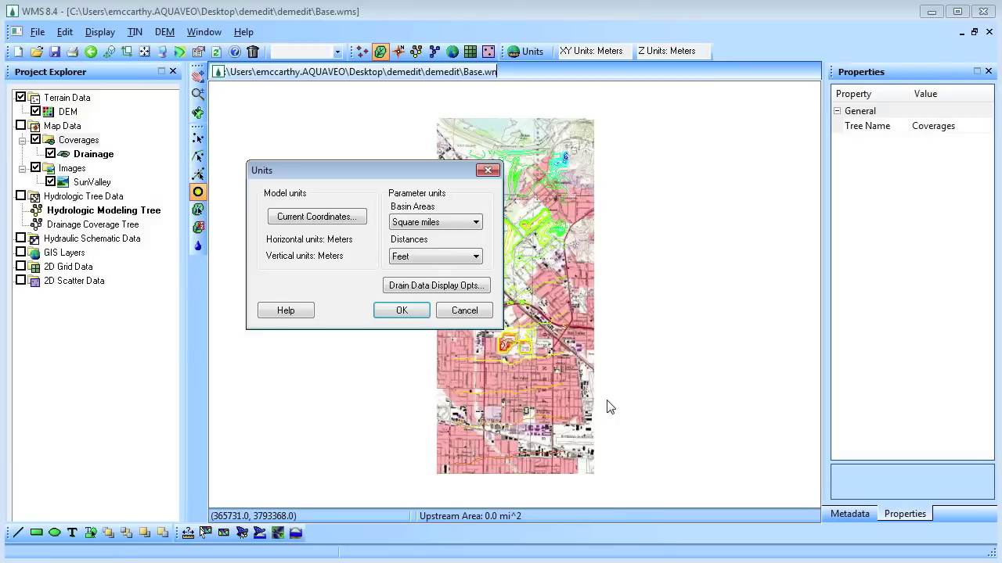
pyautogui.click(402, 311)
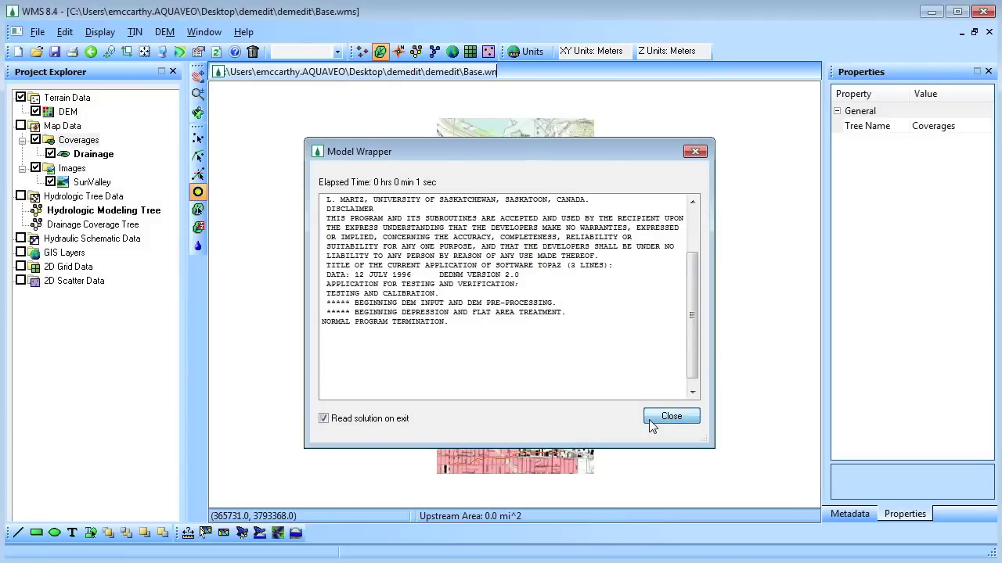
pyautogui.click(649, 421)
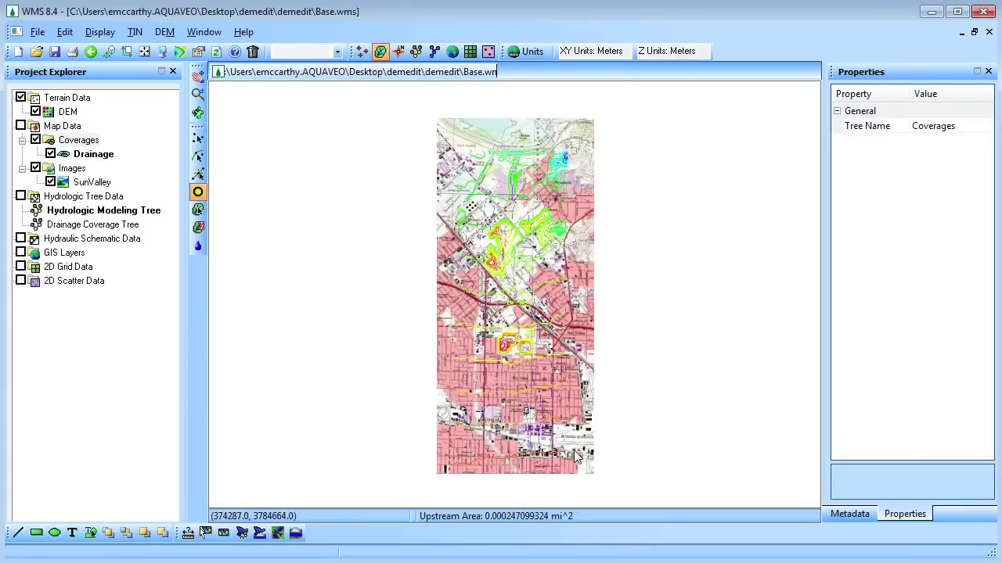
# Zoom in and place outlet point 2C on the stream
pyautogui.scroll(3, 561, 462)
pyautogui.scroll(5, 560, 461)
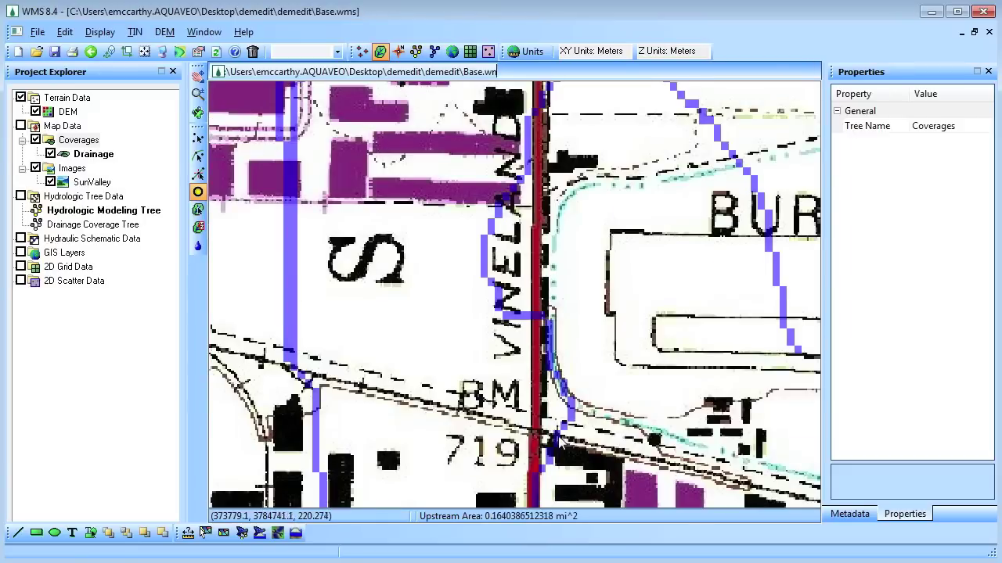
pyautogui.click(557, 440)
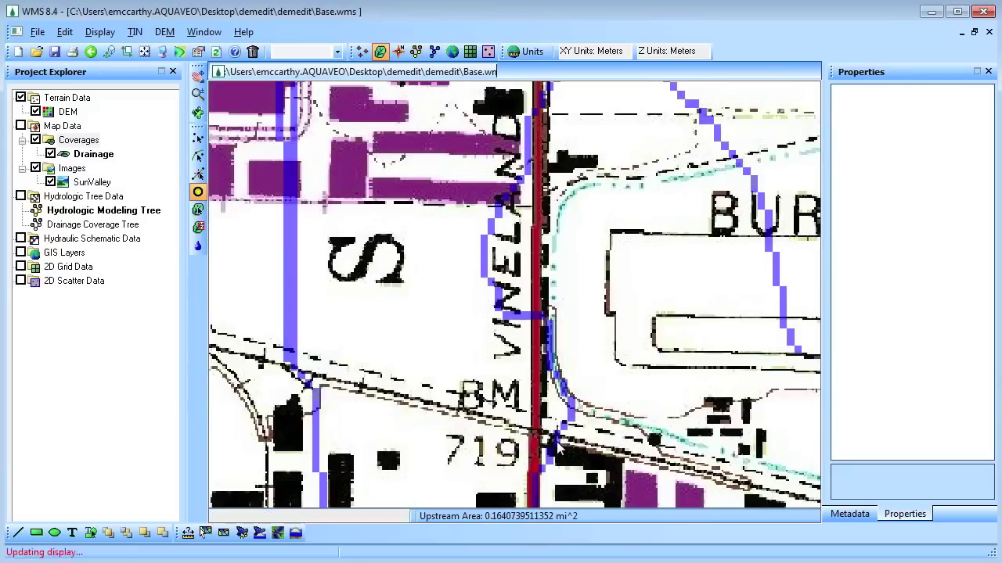
pyautogui.click(165, 32)
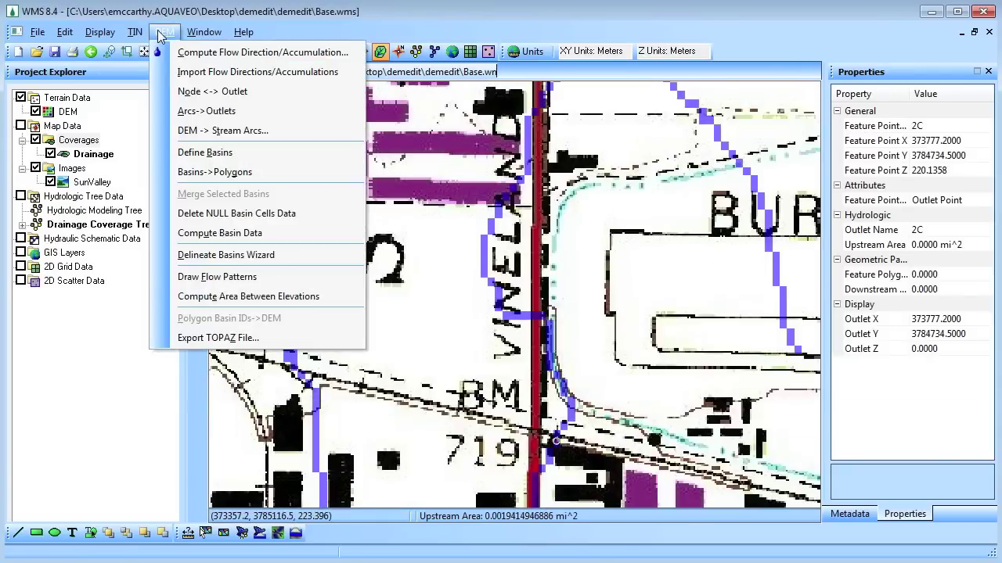
# Use the Delineate Basins Wizard to delineate the 0.16 mi² watershed draining to outlet 2C
pyautogui.click(214, 256)
pyautogui.click(440, 362)
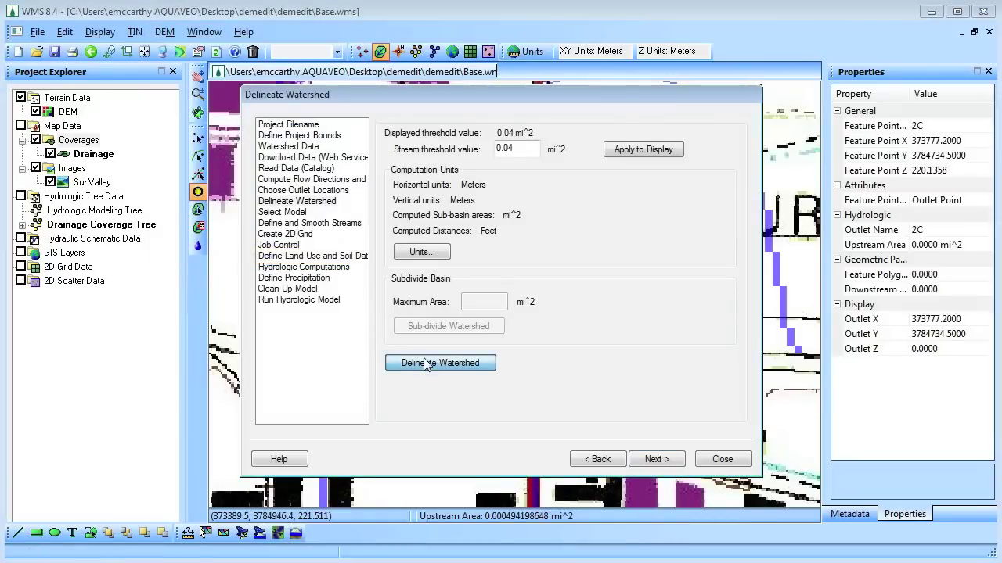
pyautogui.click(721, 462)
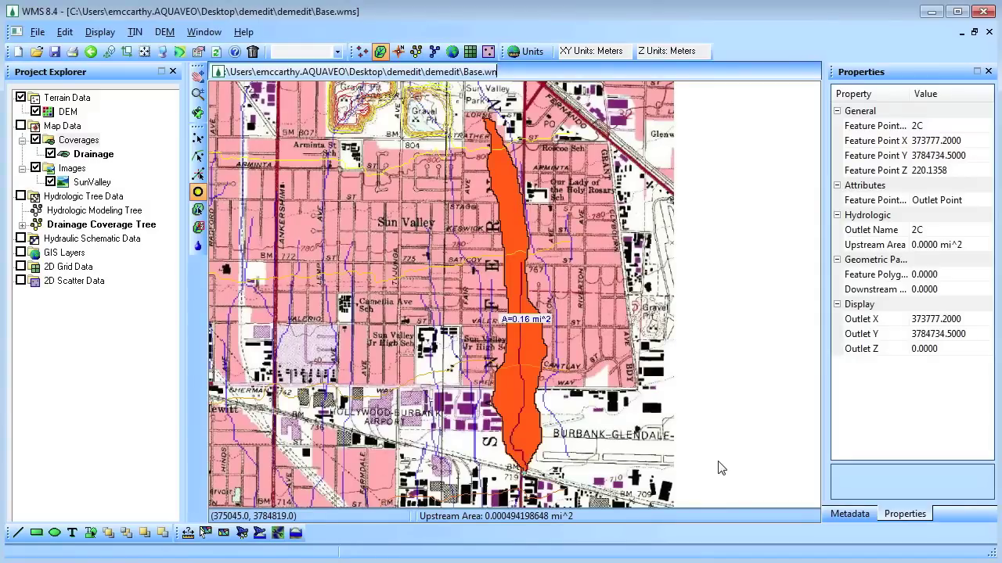
pyautogui.click(99, 31)
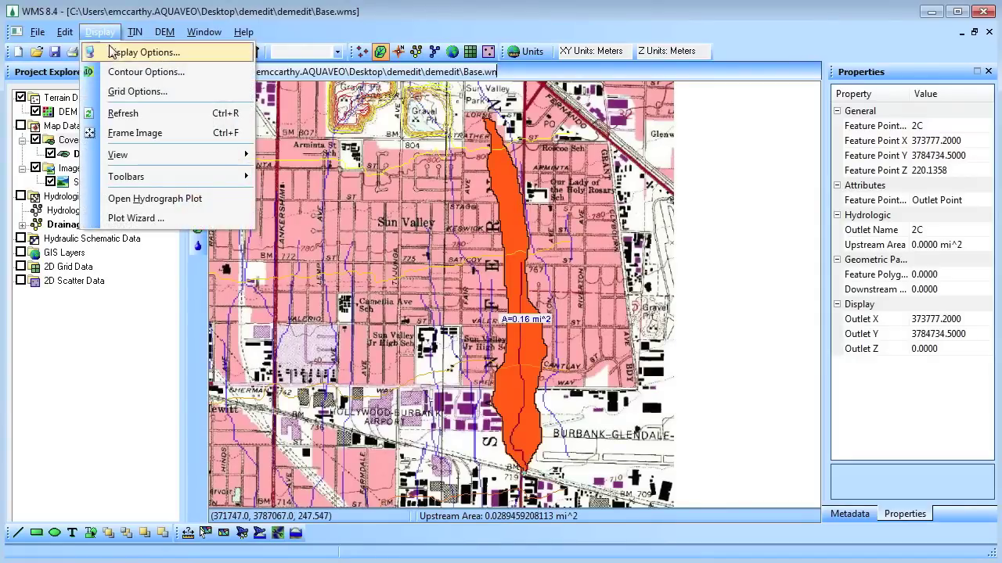
pyautogui.click(112, 52)
pyautogui.click(172, 174)
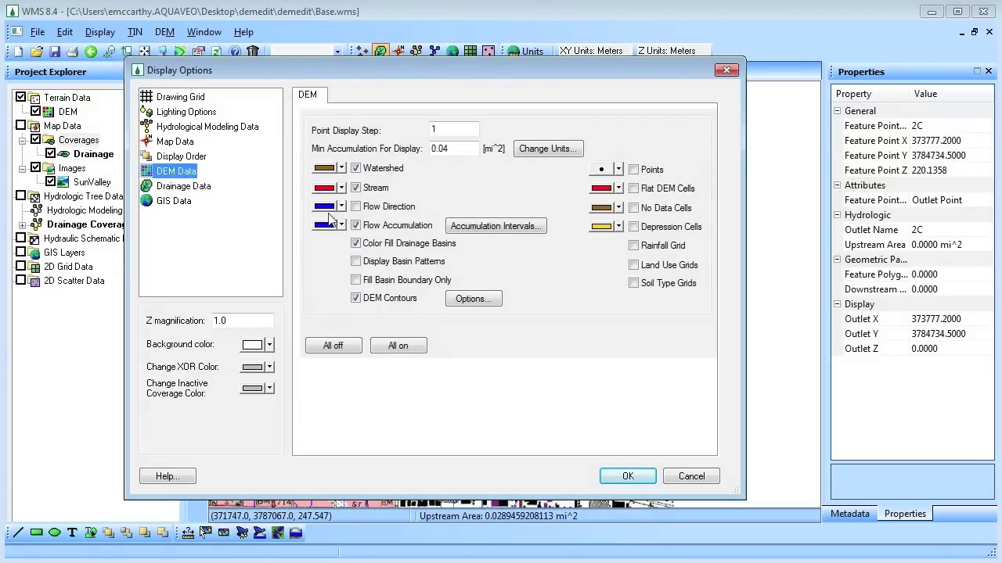
pyautogui.click(354, 207)
pyautogui.click(628, 476)
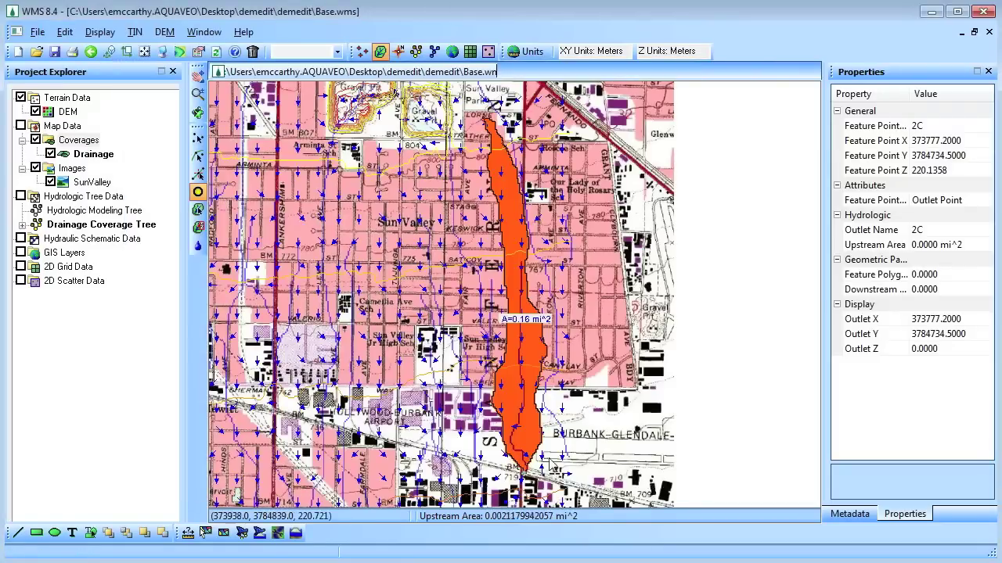
pyautogui.scroll(5, 549, 464)
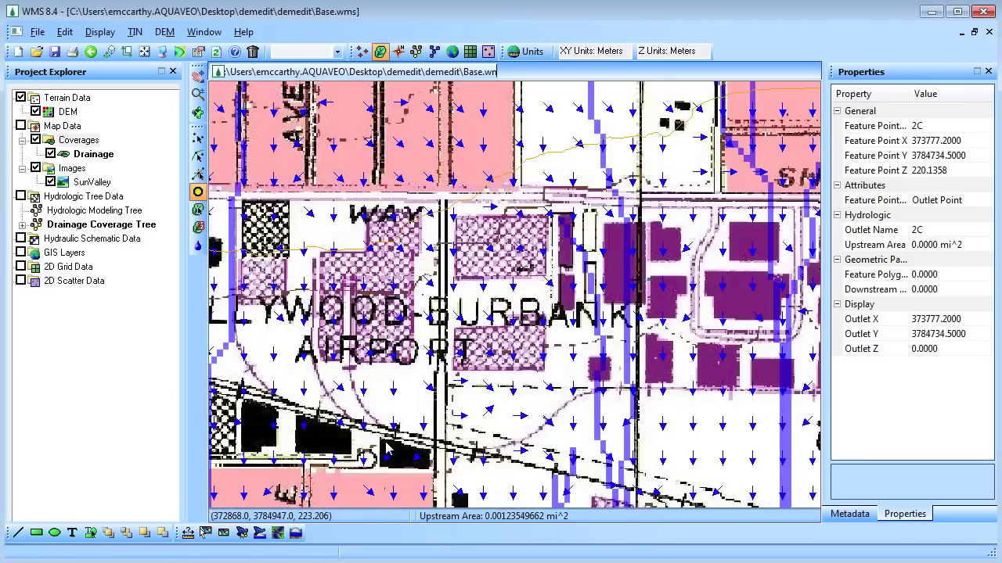
pyautogui.moveTo(577, 505); pyautogui.dragTo(501, 335)
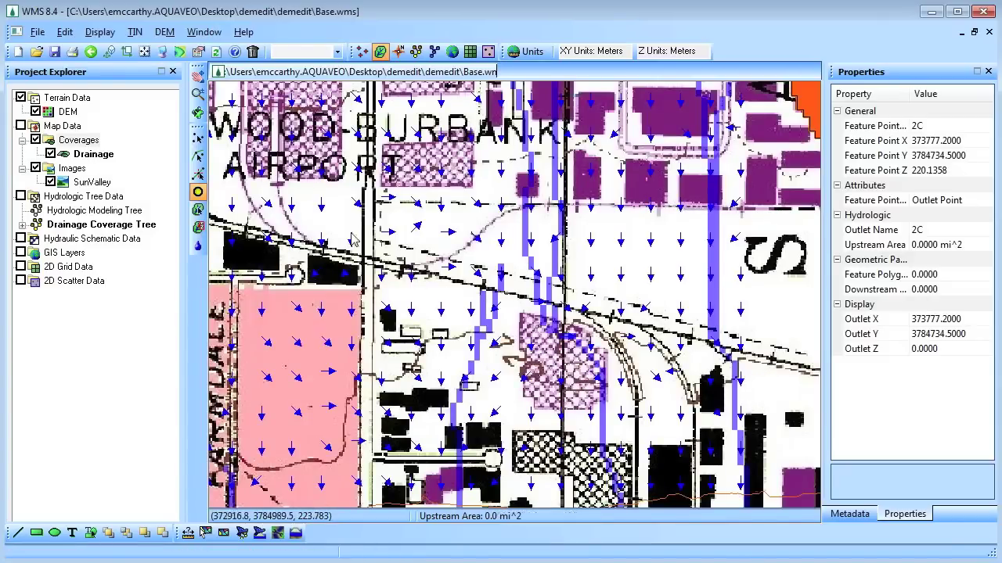
pyautogui.click(99, 31)
pyautogui.click(137, 51)
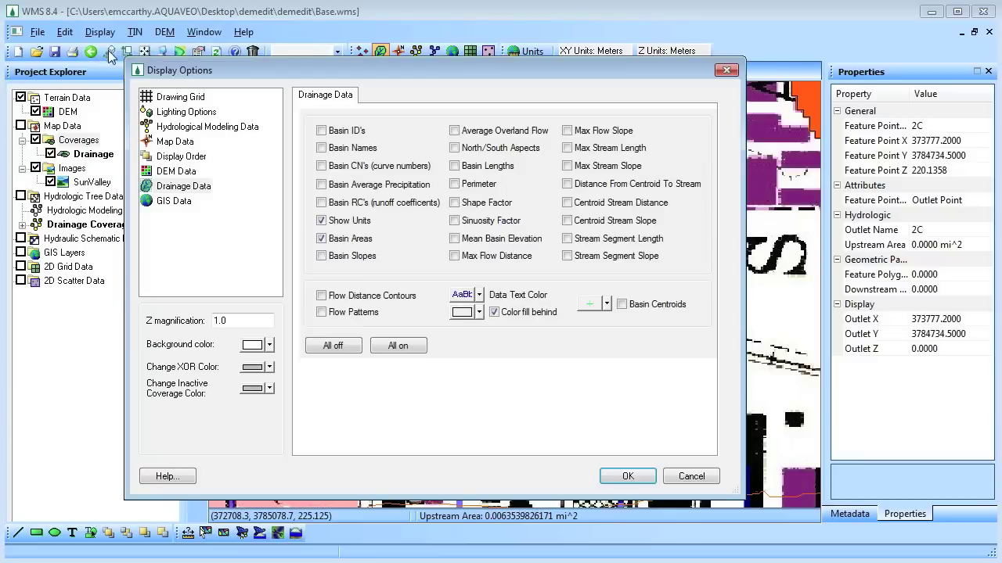
pyautogui.click(174, 171)
pyautogui.click(356, 206)
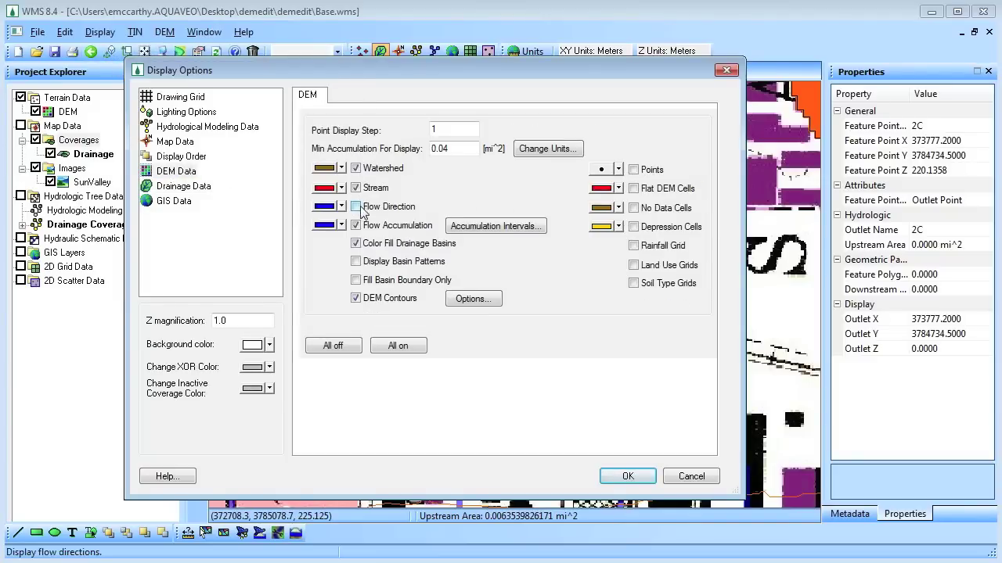
pyautogui.click(628, 475)
# In the Map module, zoom near the outlet and add the railway arc to the Drainage coverage
pyautogui.scroll(4, 682, 409)
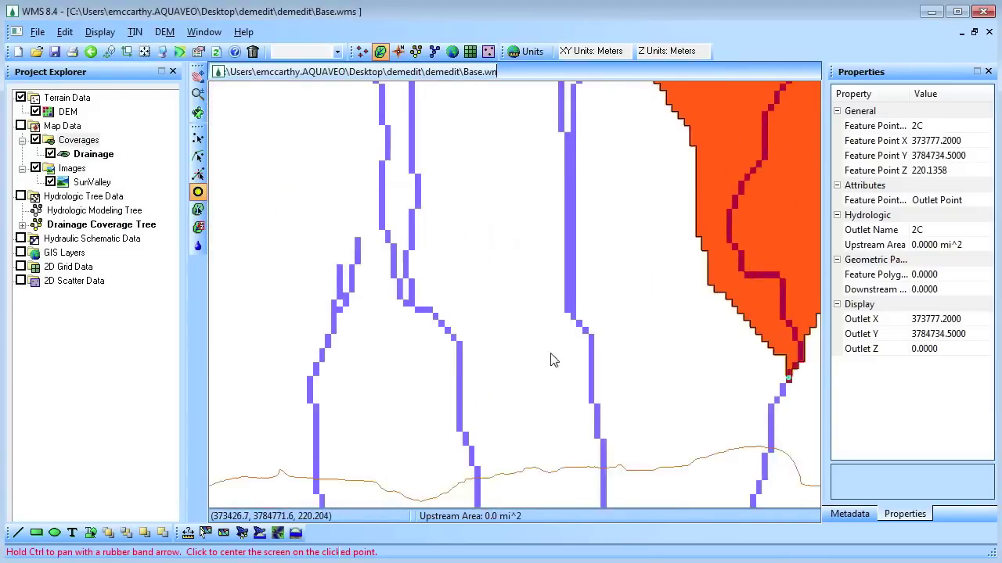
pyautogui.scroll(-4, 552, 358)
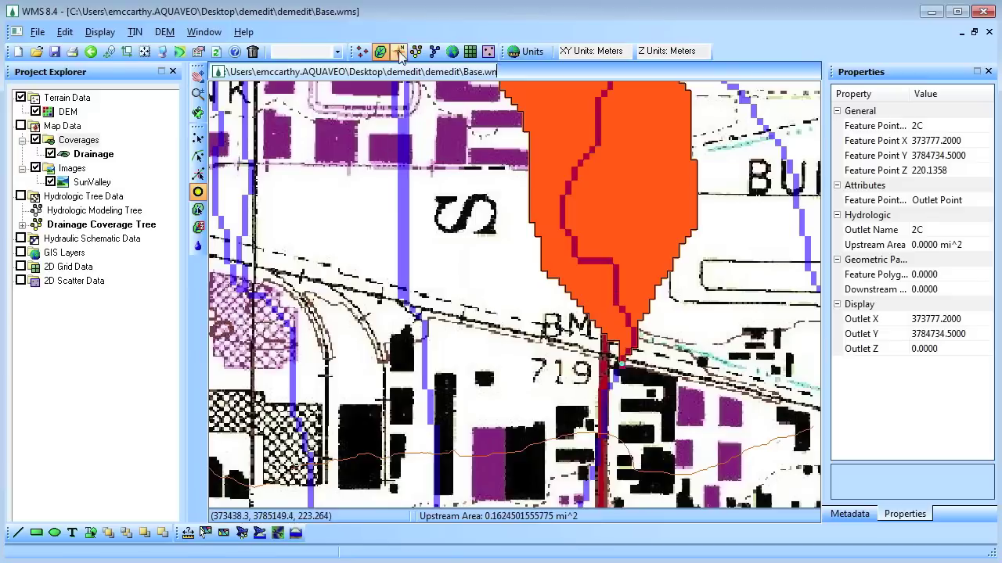
pyautogui.click(399, 53)
pyautogui.scroll(4, 623, 365)
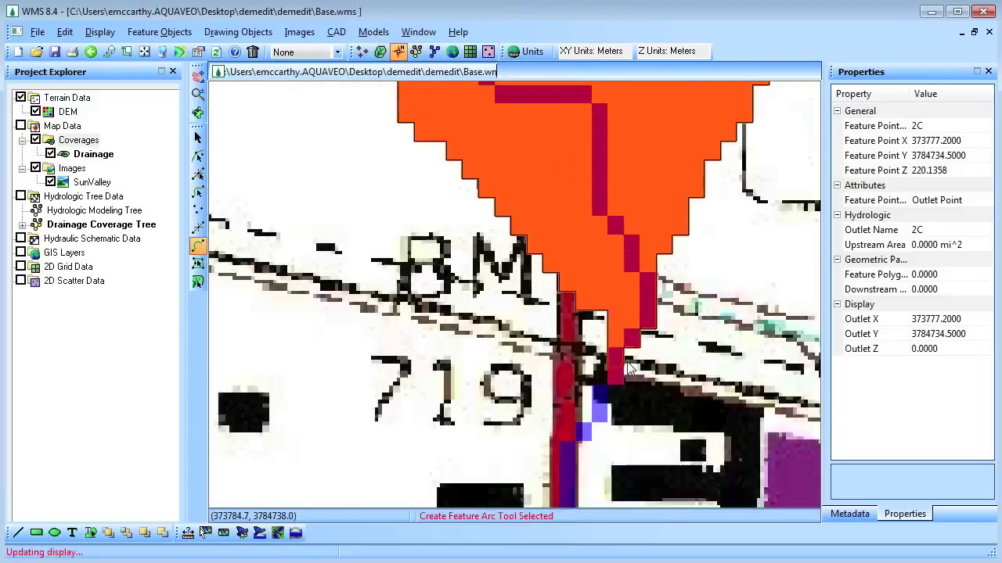
pyautogui.scroll(2, 495, 343)
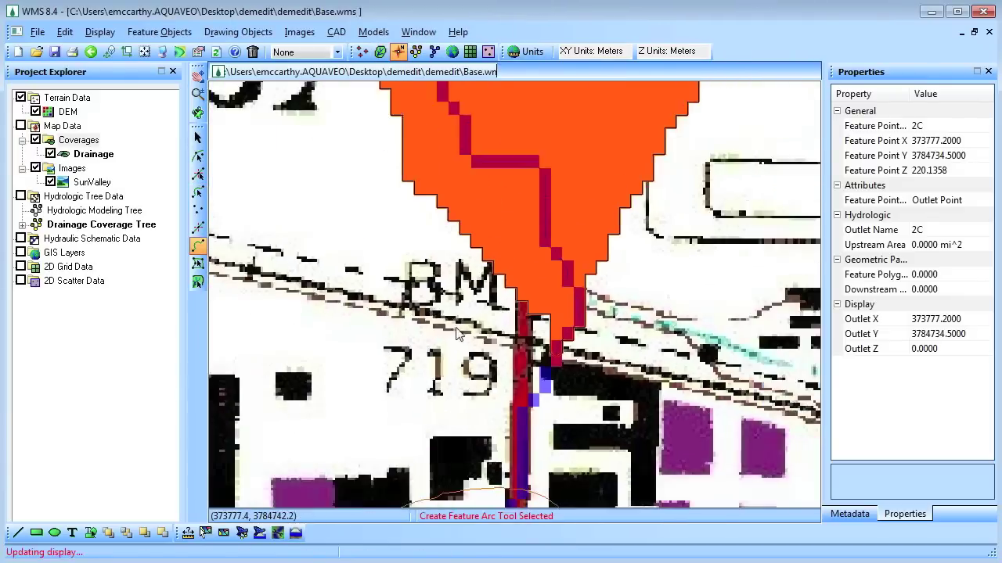
pyautogui.scroll(-4, 358, 295)
pyautogui.scroll(5, 597, 376)
pyautogui.scroll(-4, 565, 360)
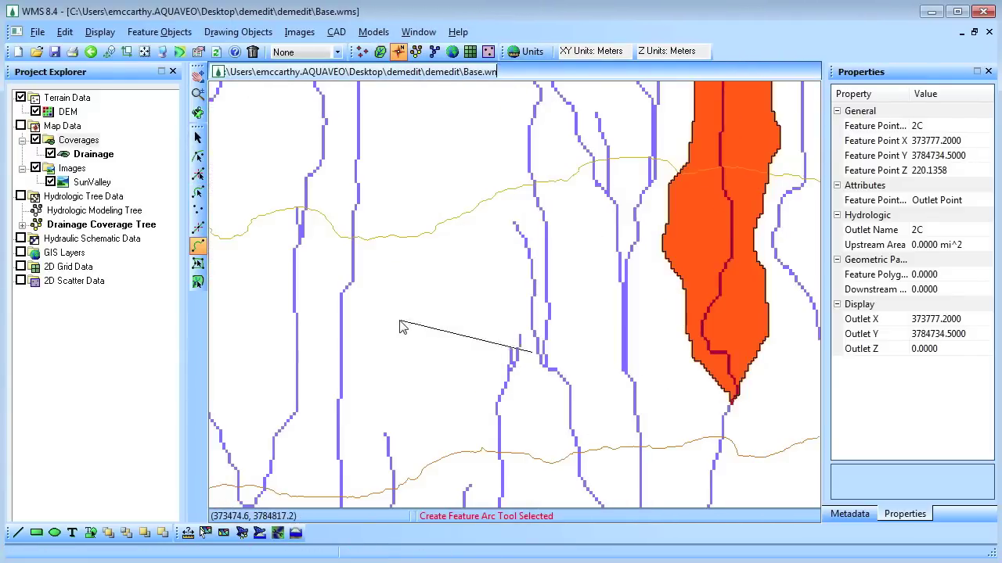
pyautogui.scroll(4, 402, 328)
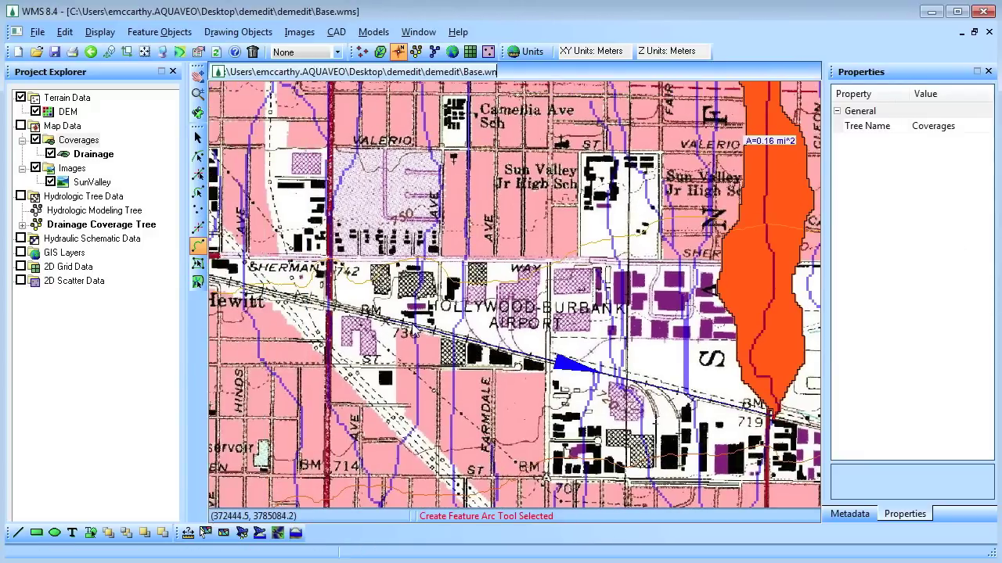
pyautogui.click(381, 52)
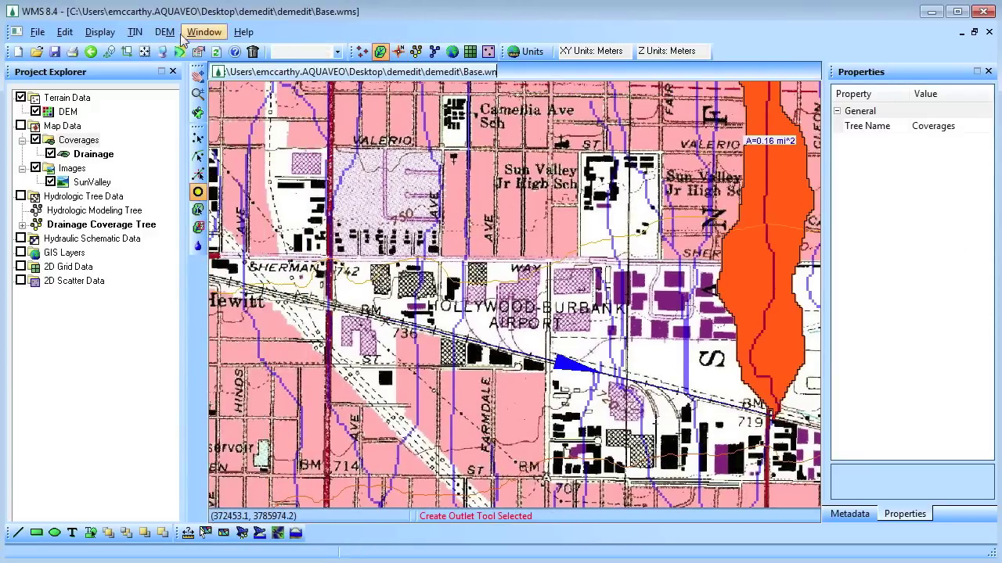
# Redefine the basins using the new arc and convert them to polygons
pyautogui.click(164, 31)
pyautogui.click(196, 152)
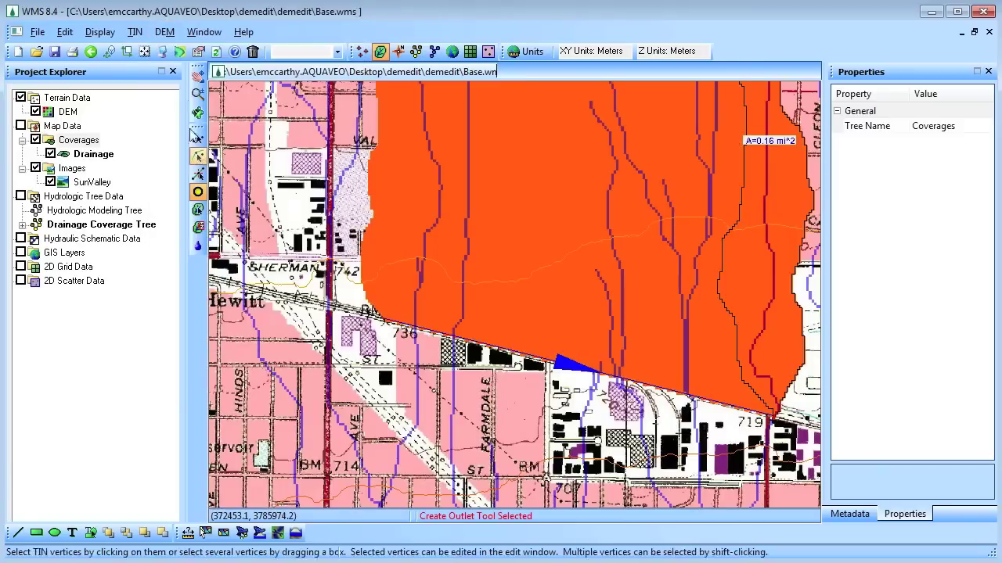
pyautogui.click(164, 32)
pyautogui.click(203, 171)
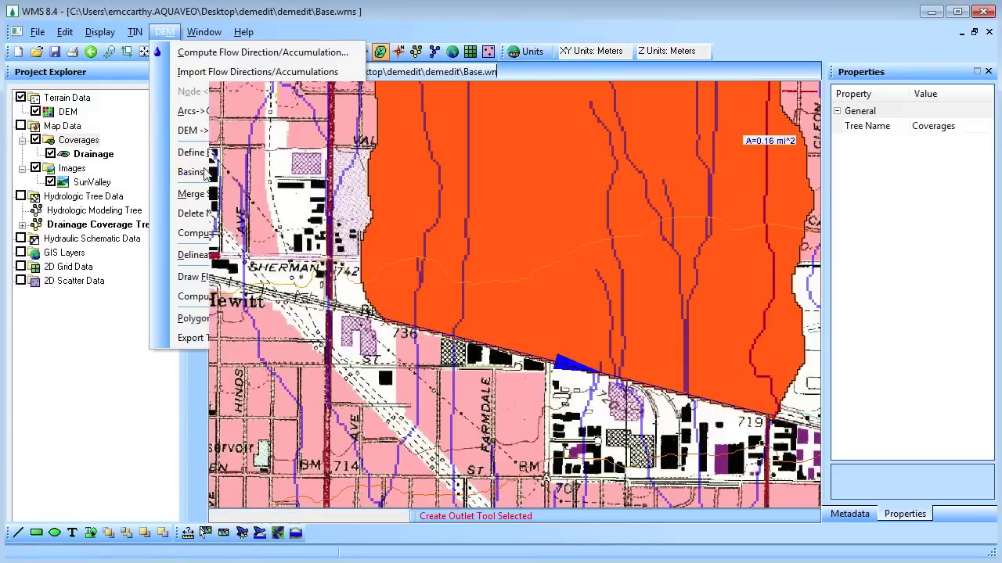
# Recompute basin data in square miles and feet, then frame the 2.59 mi² watershed
pyautogui.click(166, 33)
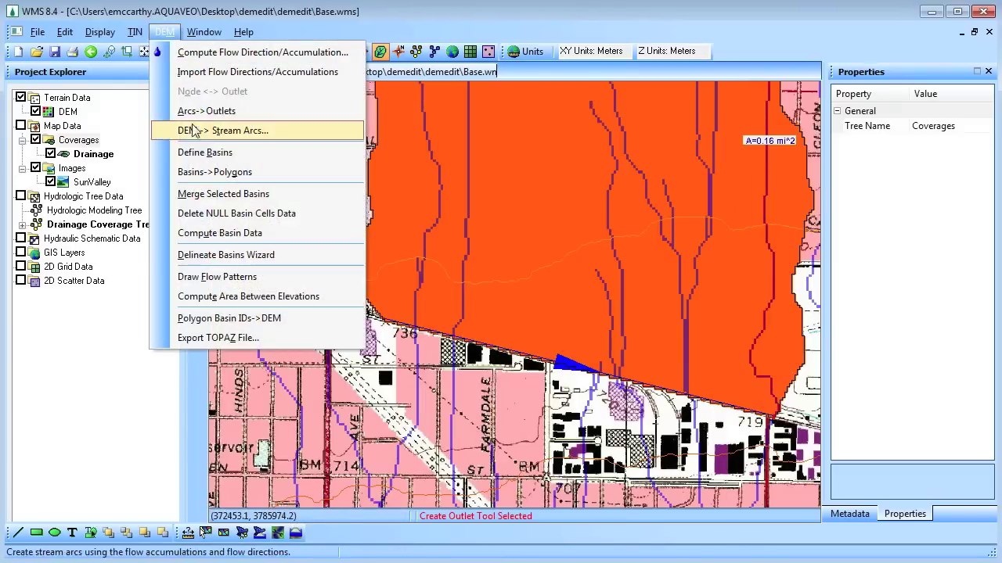
pyautogui.click(234, 234)
pyautogui.click(399, 311)
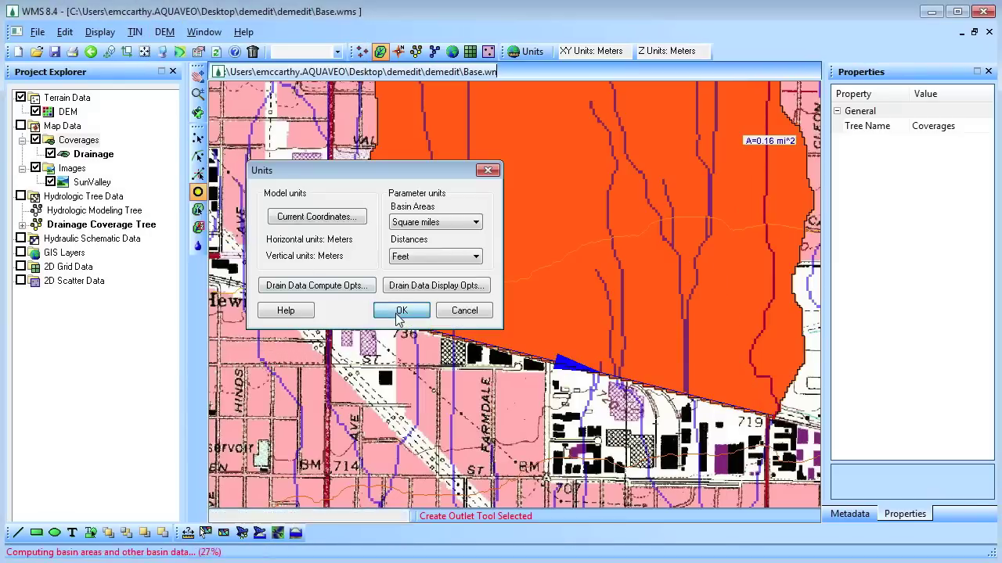
pyautogui.click(145, 51)
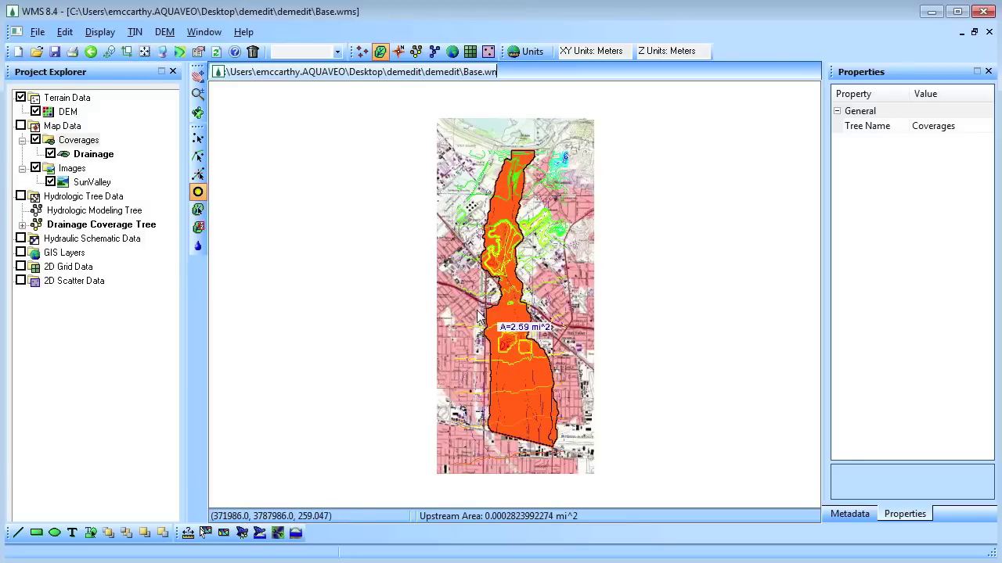
pyautogui.click(99, 31)
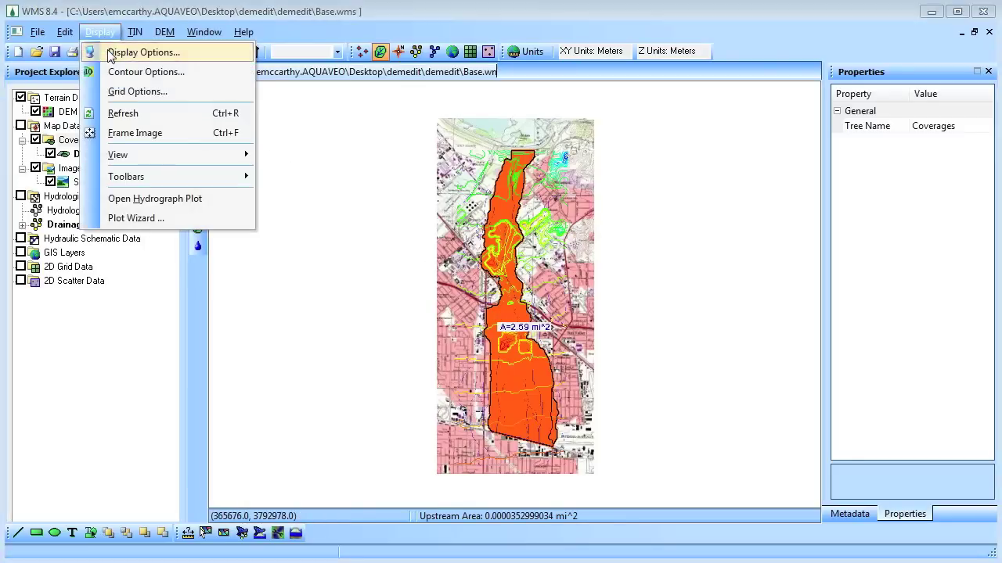
# Turn on Fill Basin Boundary Only in the DEM Data display options
pyautogui.click(109, 52)
pyautogui.click(176, 171)
pyautogui.click(354, 279)
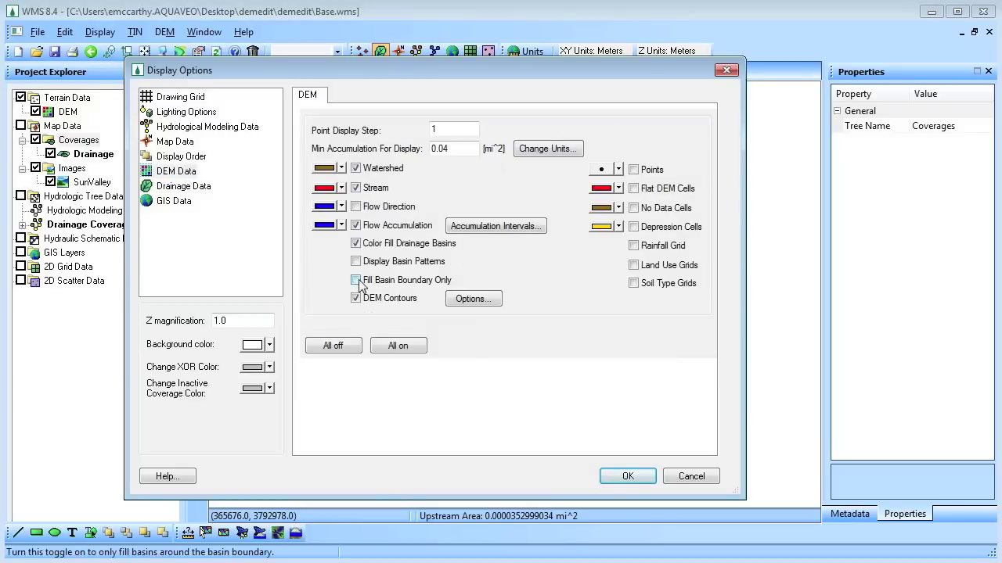
pyautogui.click(623, 475)
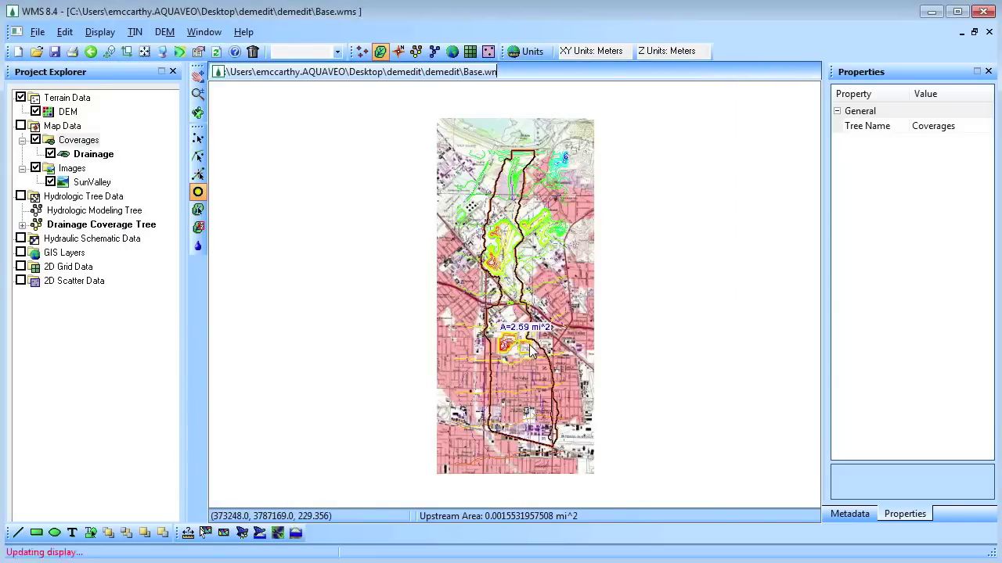
# Zoom to the gravel pit and hide the SunValley background image
pyautogui.scroll(5, 524, 357)
pyautogui.scroll(5, 524, 358)
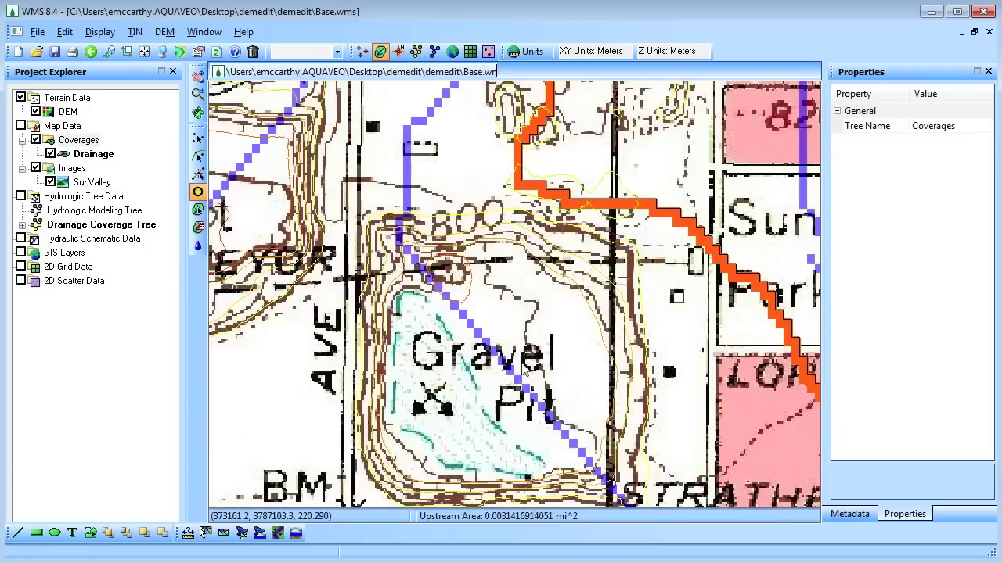
pyautogui.scroll(1, 504, 333)
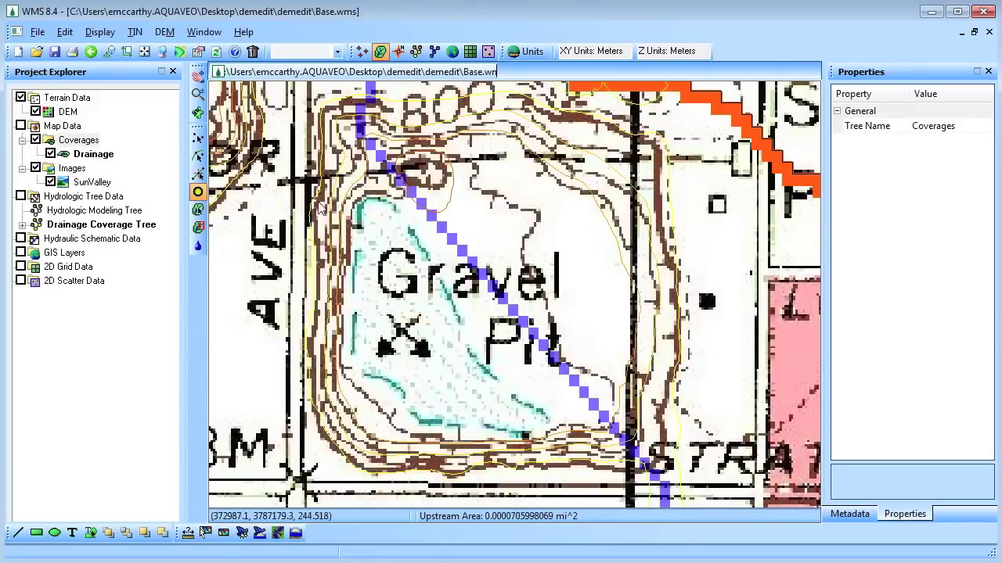
pyautogui.click(35, 168)
pyautogui.click(99, 32)
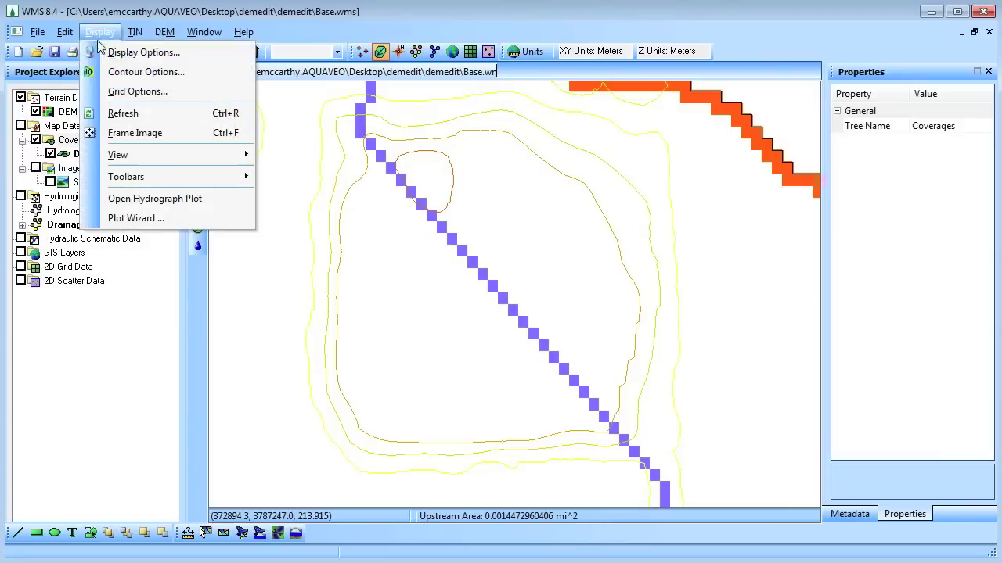
pyautogui.click(110, 50)
# Turn on DEM point display in the DEM Data display options
pyautogui.click(176, 171)
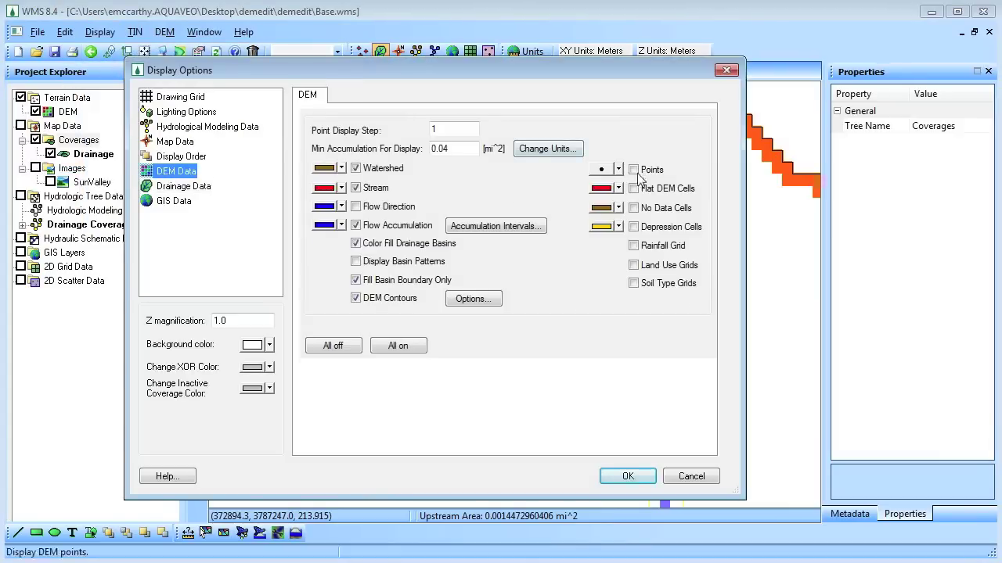
pyautogui.click(634, 172)
pyautogui.click(628, 477)
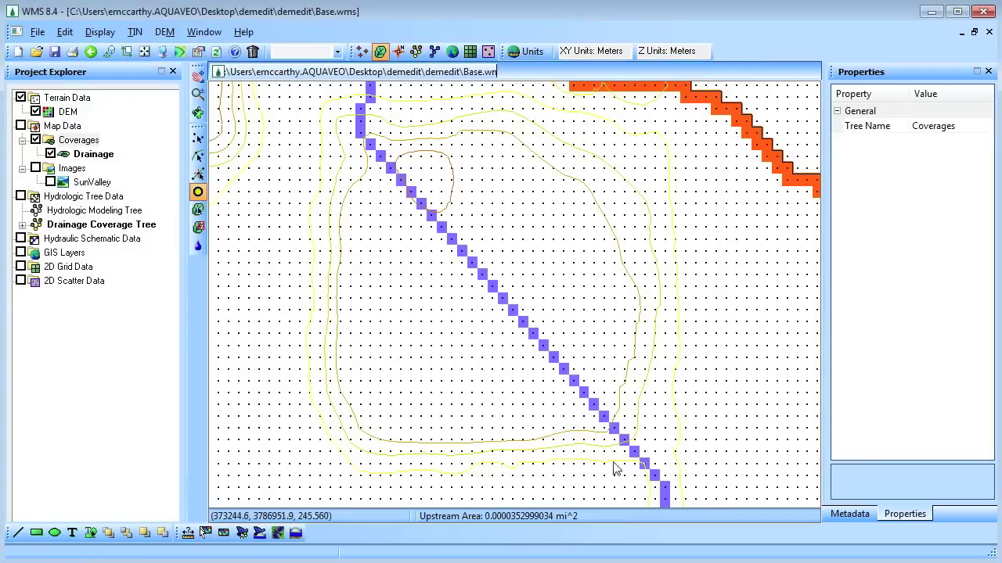
# Select the DEM and inspect the gravel pit depression point at elevation 212.5064
pyautogui.click(67, 112)
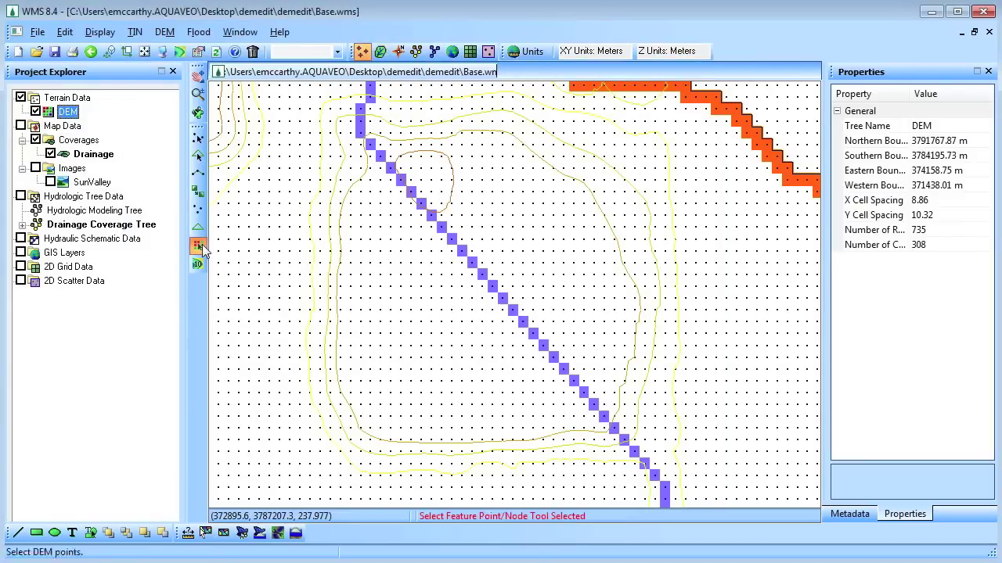
pyautogui.click(198, 245)
pyautogui.doubleClick(423, 174)
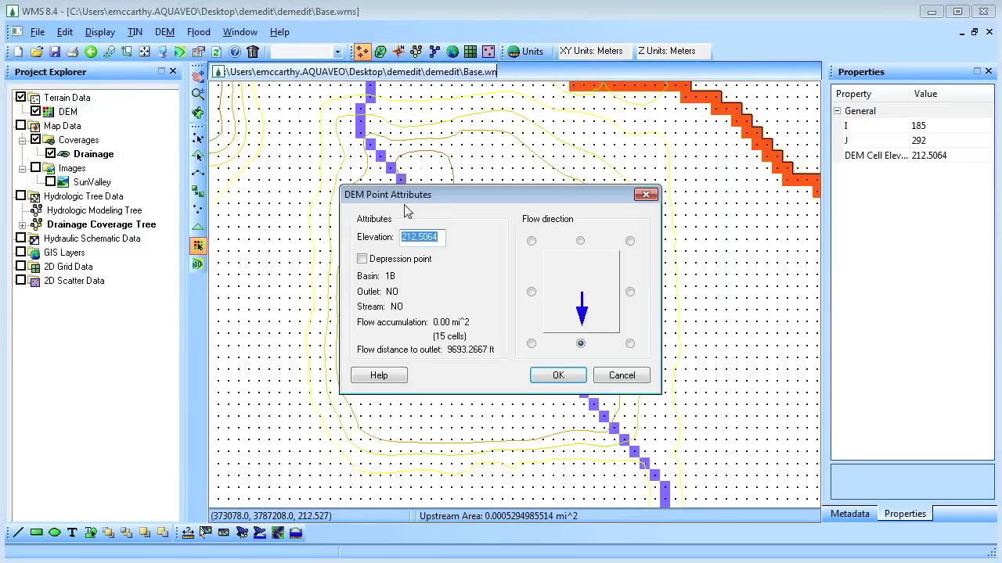
pyautogui.click(557, 376)
# Rerun Compute Flow Direction/Accumulation with default units so streams end in the gravel pit
pyautogui.click(381, 53)
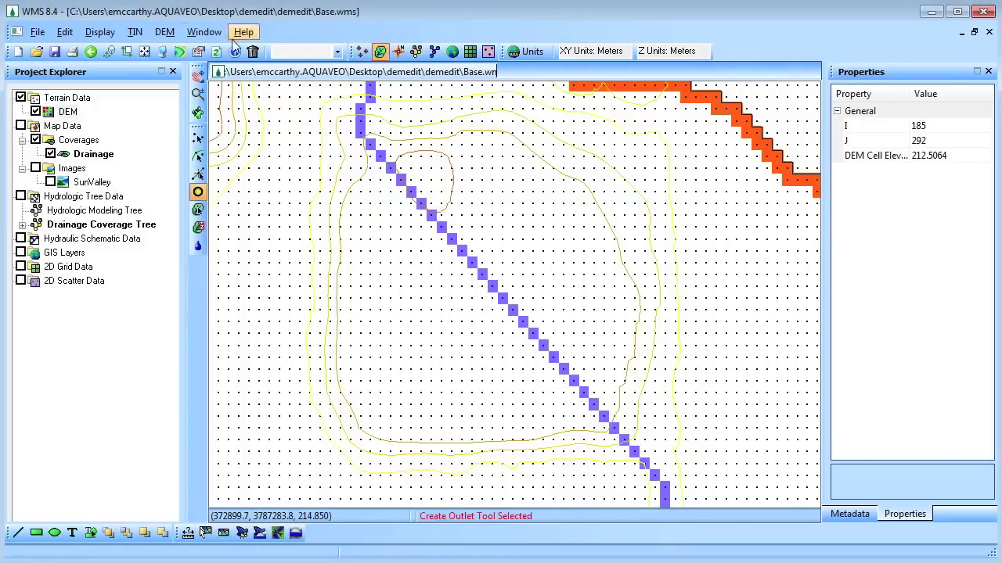
pyautogui.click(165, 32)
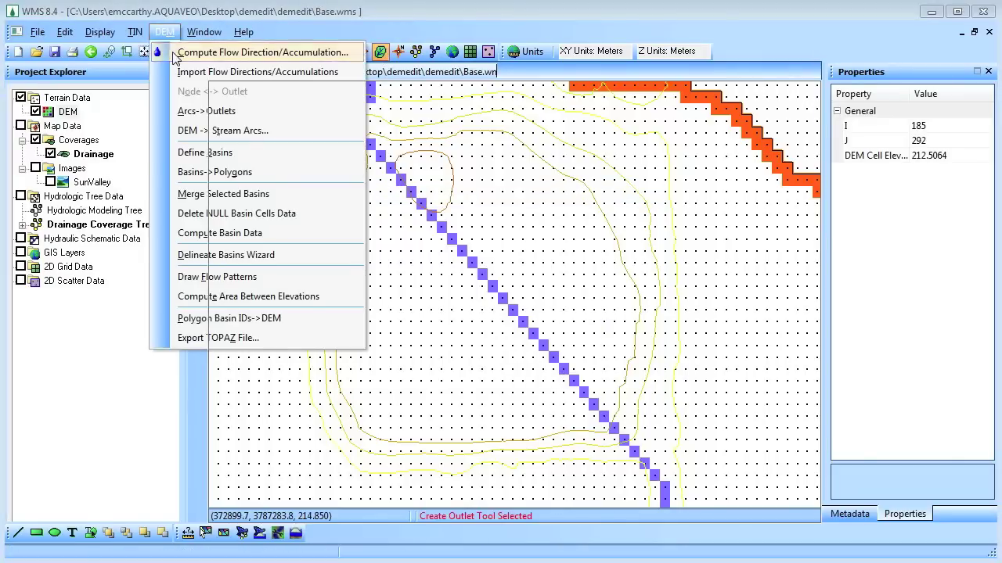
pyautogui.click(176, 52)
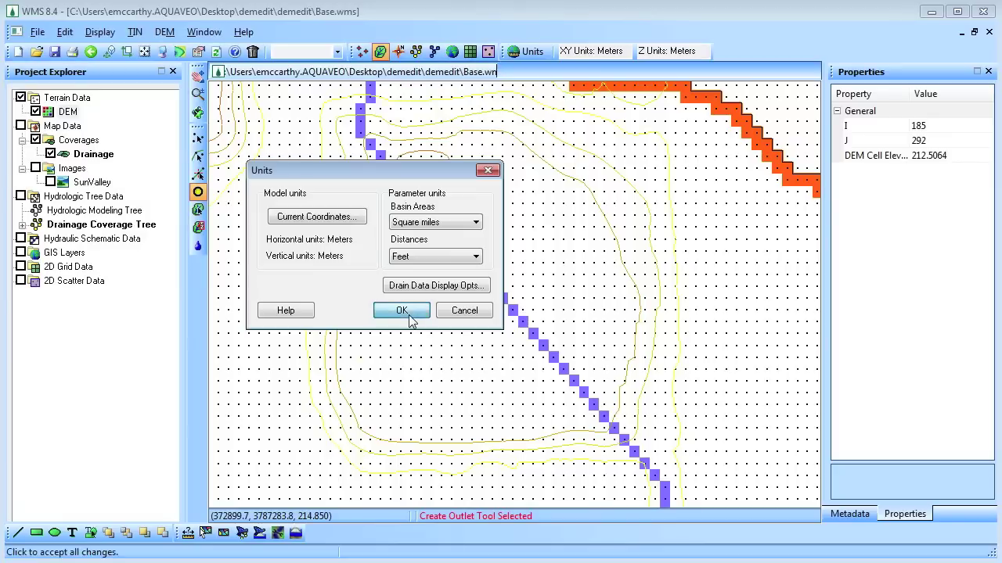
pyautogui.click(400, 310)
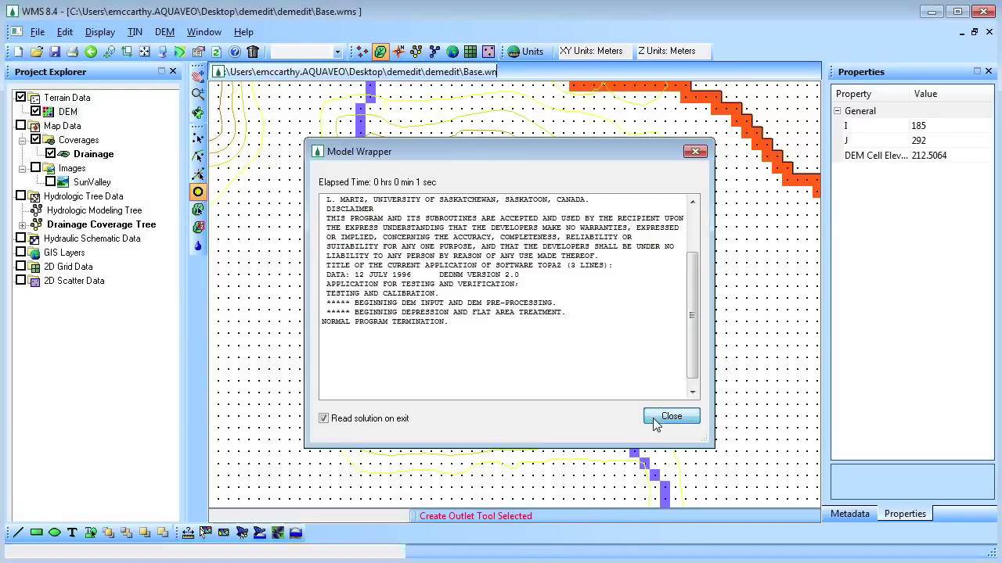
pyautogui.click(656, 421)
pyautogui.click(97, 37)
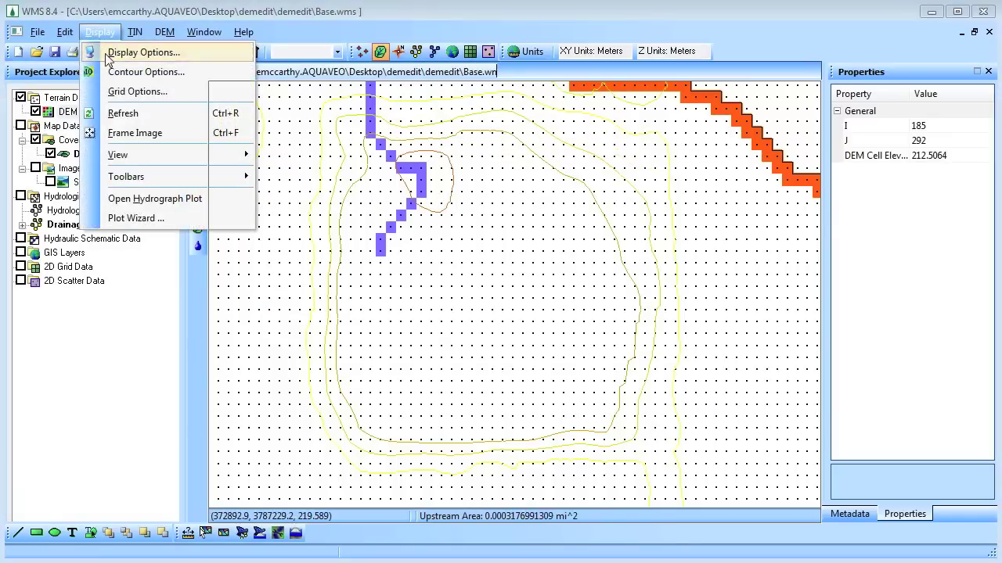
# Hide the DEM points and place outlet 4C at the gravel pit depression
pyautogui.click(106, 52)
pyautogui.click(169, 173)
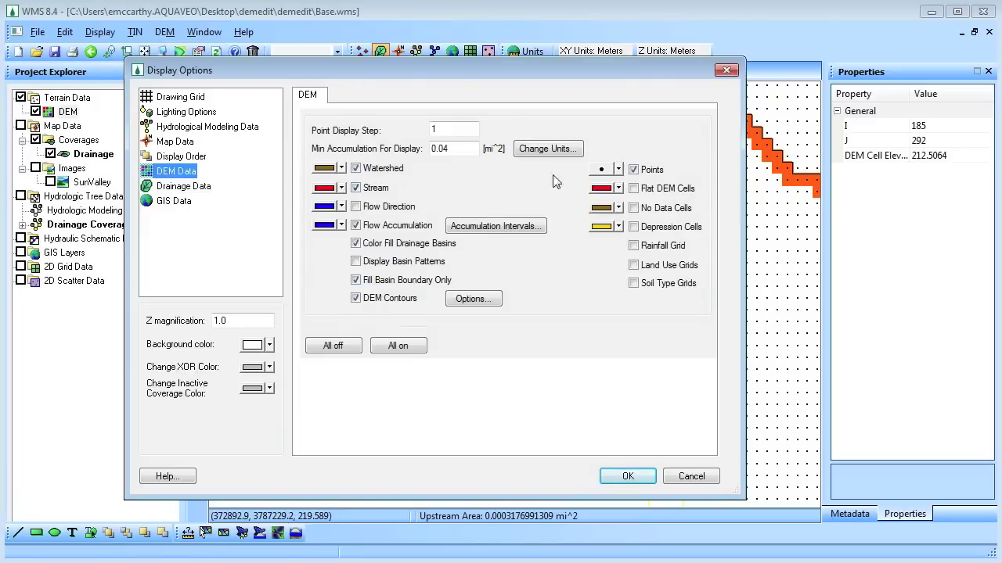
pyautogui.click(636, 171)
pyautogui.click(641, 476)
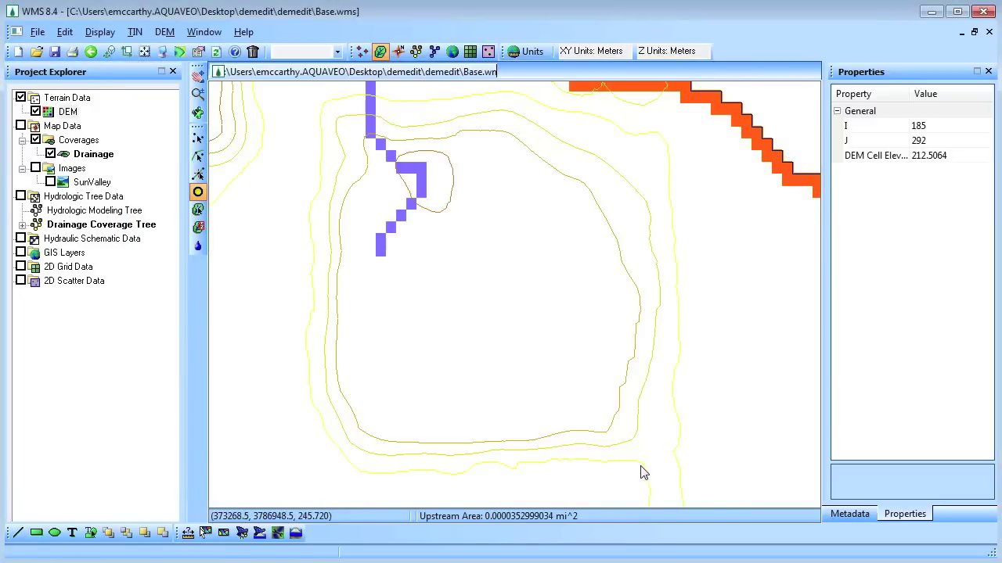
pyautogui.click(422, 169)
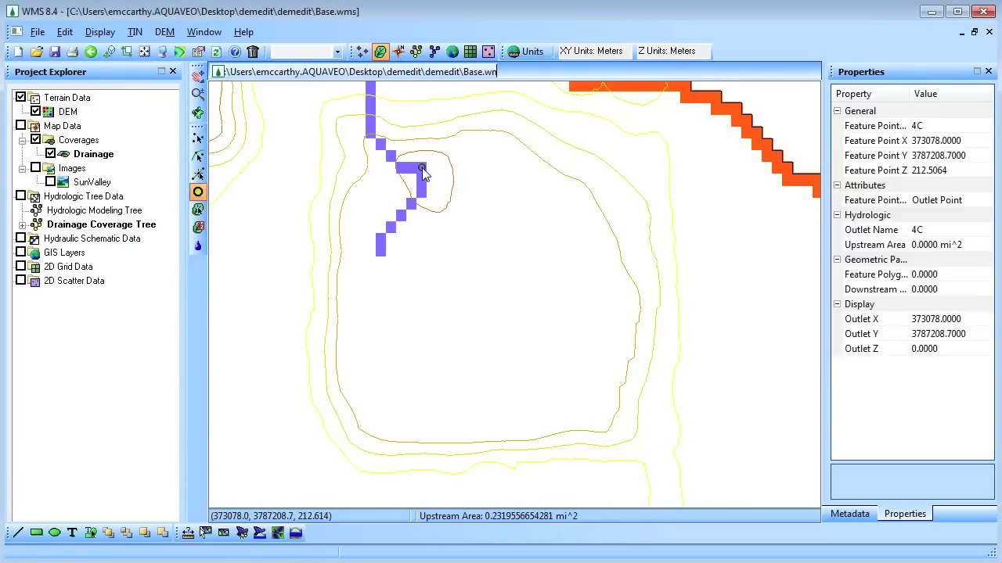
pyautogui.click(397, 51)
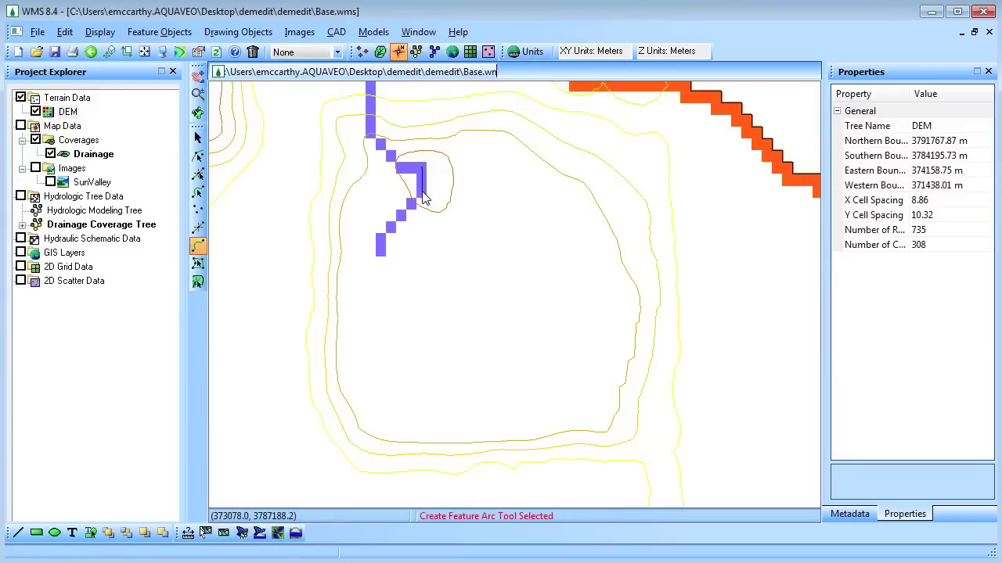
pyautogui.click(379, 50)
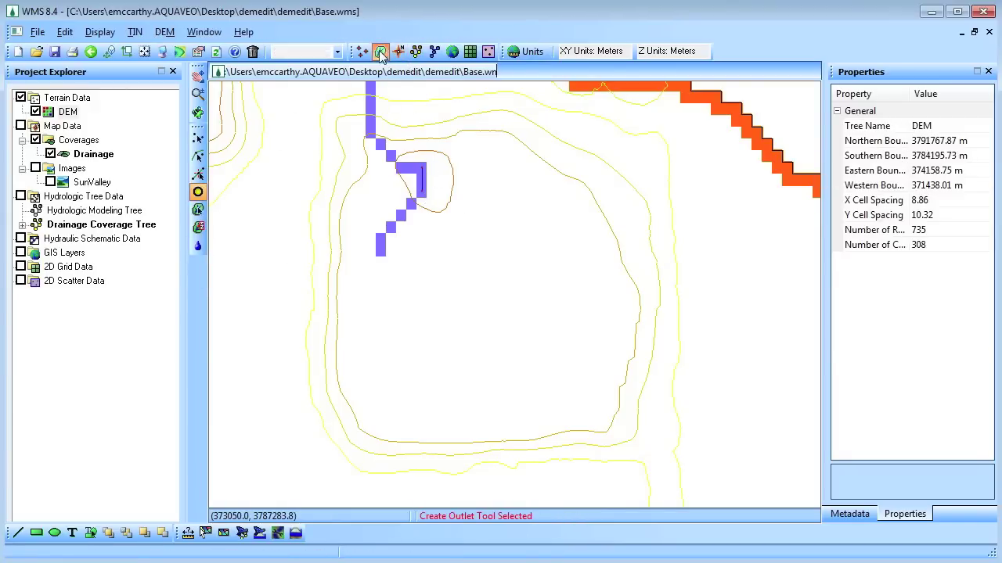
# Redefine the basins, convert them to polygons, and recompute basin data
pyautogui.click(165, 32)
pyautogui.click(210, 154)
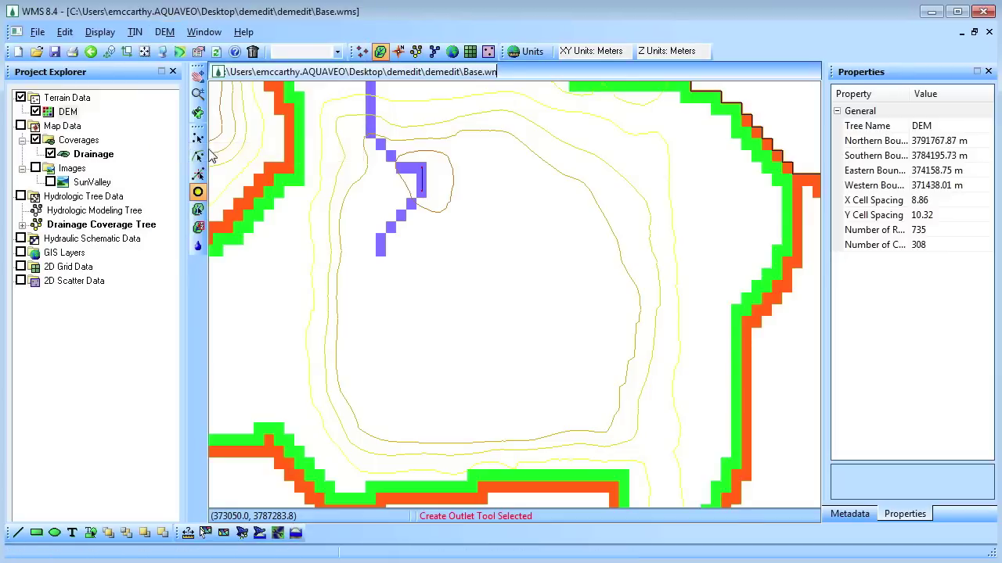
pyautogui.click(164, 32)
pyautogui.click(222, 172)
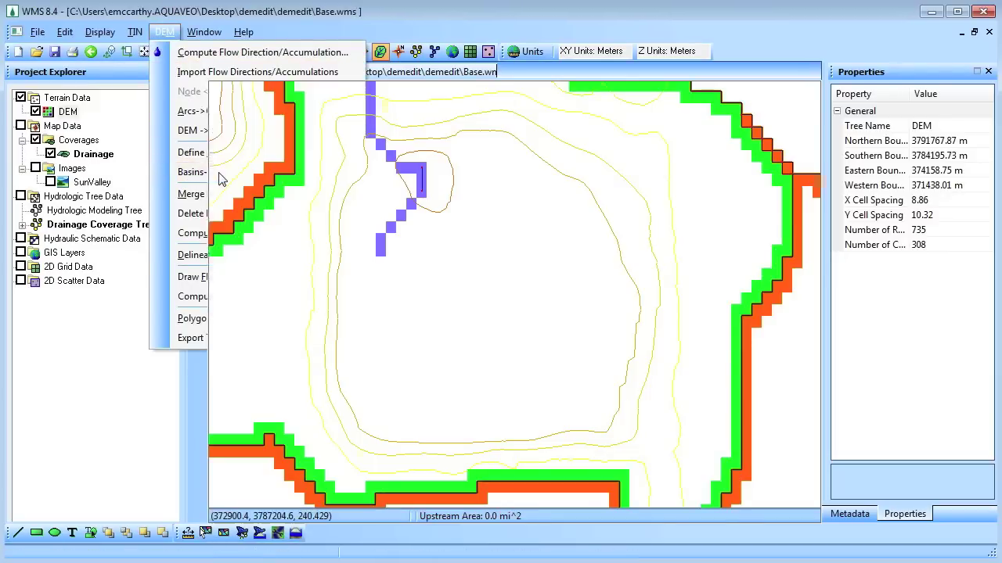
pyautogui.click(164, 32)
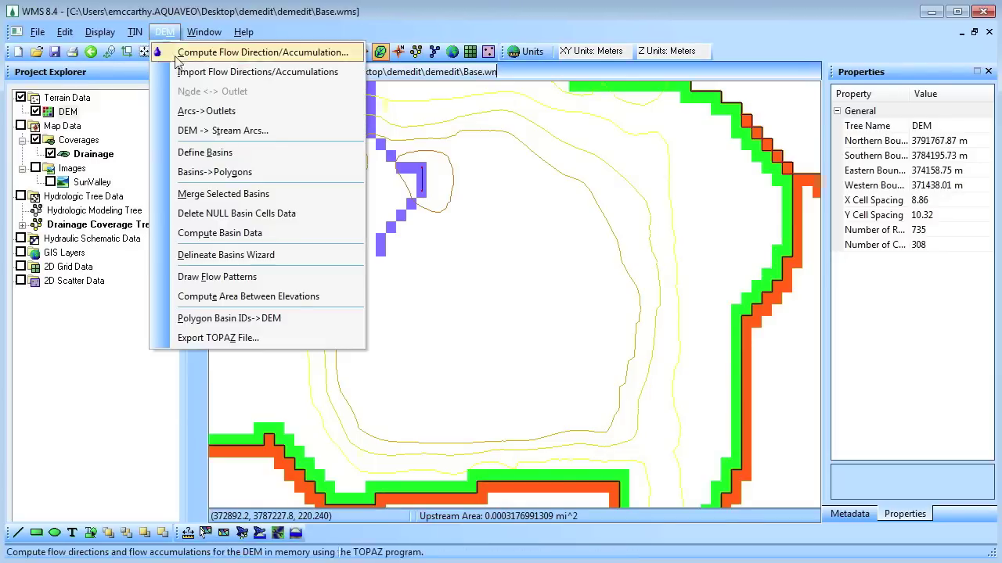
pyautogui.click(220, 232)
pyautogui.click(403, 311)
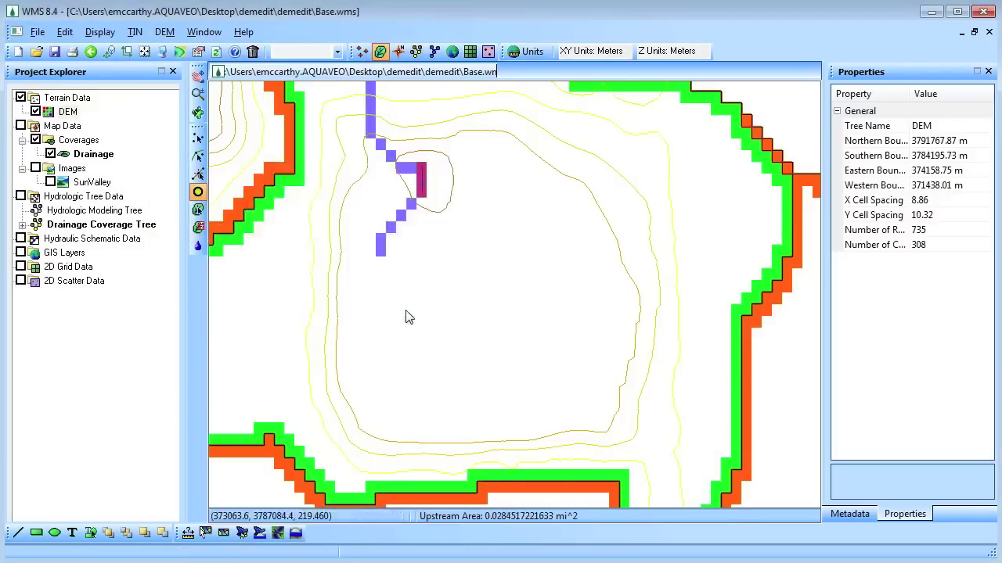
# Switch to the Hydrologic Modeling module, select outlet 5C and open the Calculators menu
pyautogui.scroll(-5, 406, 315)
pyautogui.scroll(-5, 406, 316)
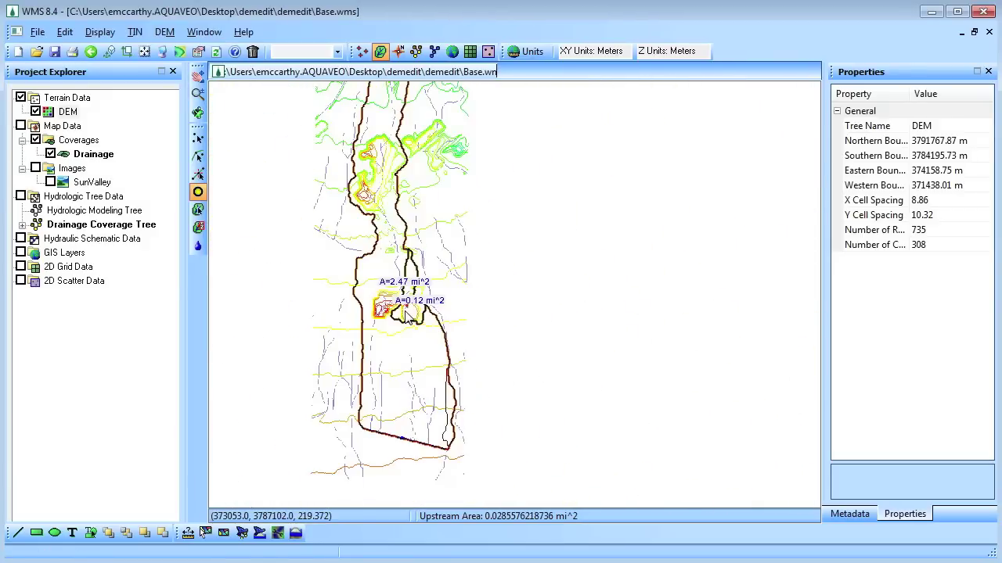
pyautogui.scroll(8, 406, 317)
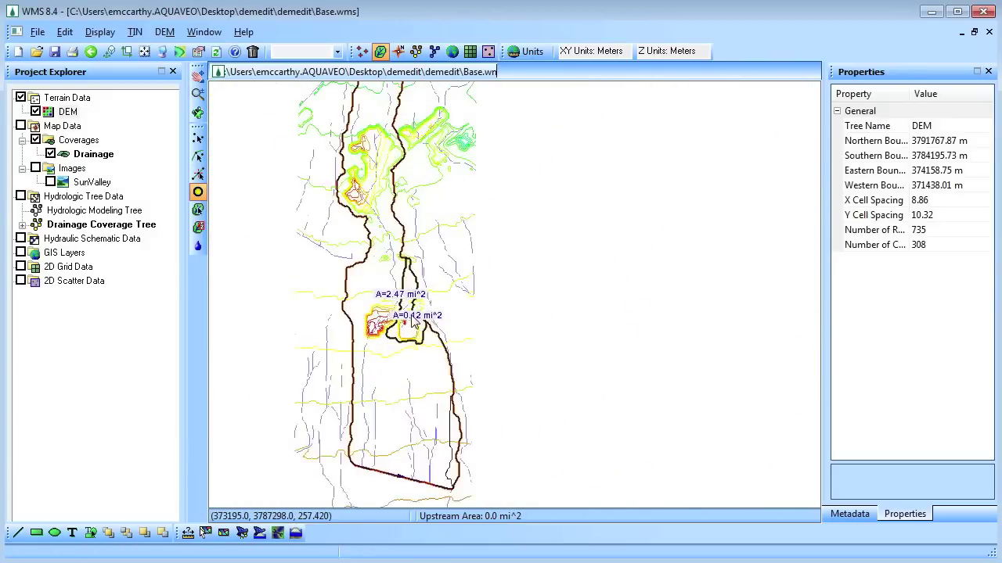
pyautogui.click(416, 51)
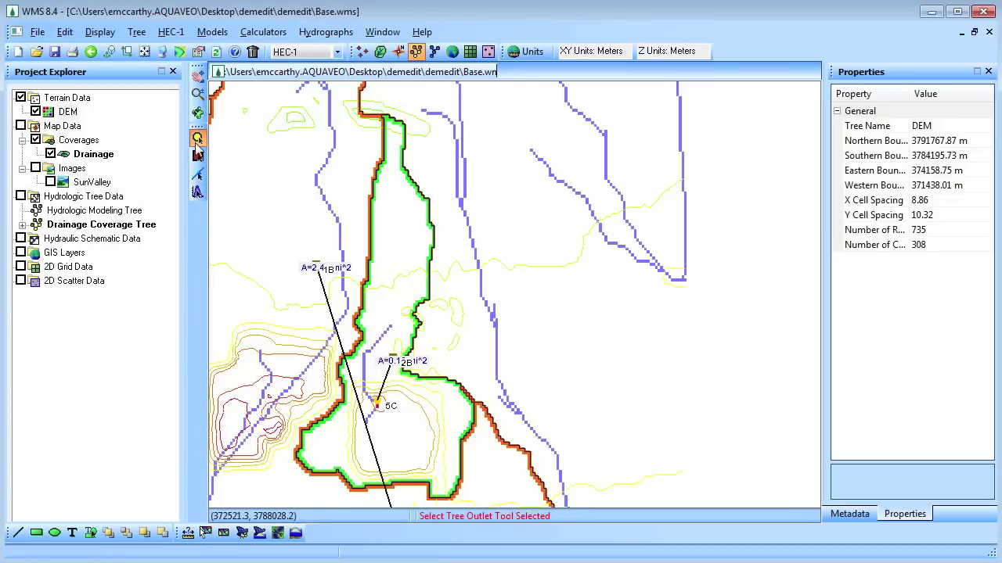
pyautogui.click(376, 402)
pyautogui.click(323, 33)
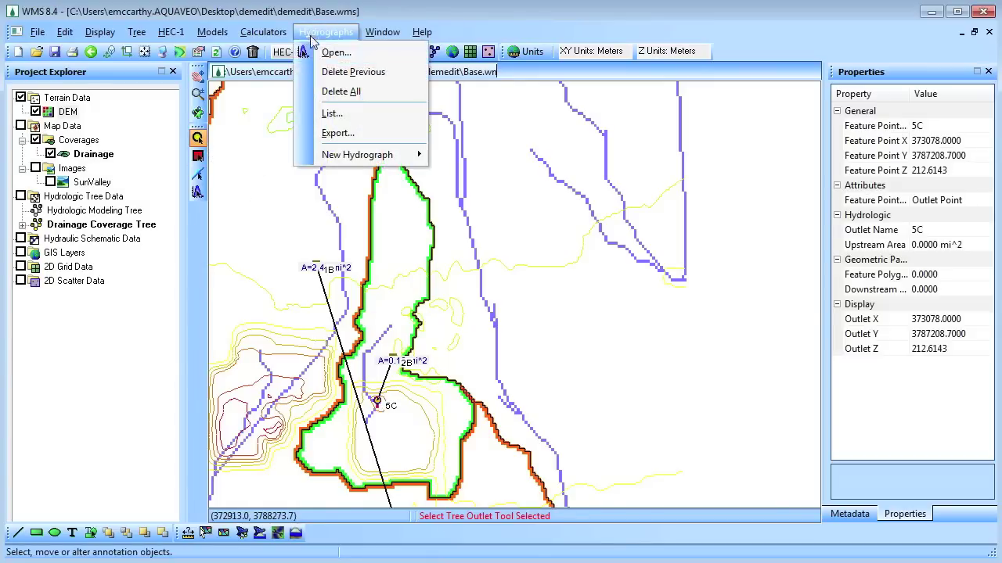
pyautogui.moveTo(263, 32)
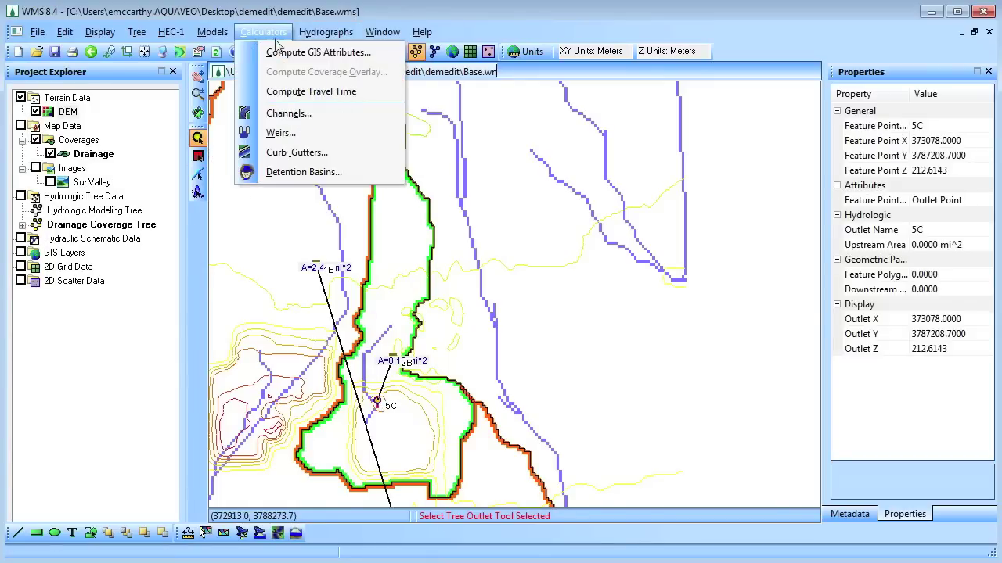
# Define outlet 5C's detention storage from the DTM: 20 points up to an 803 ft water surface
pyautogui.click(316, 174)
pyautogui.click(300, 133)
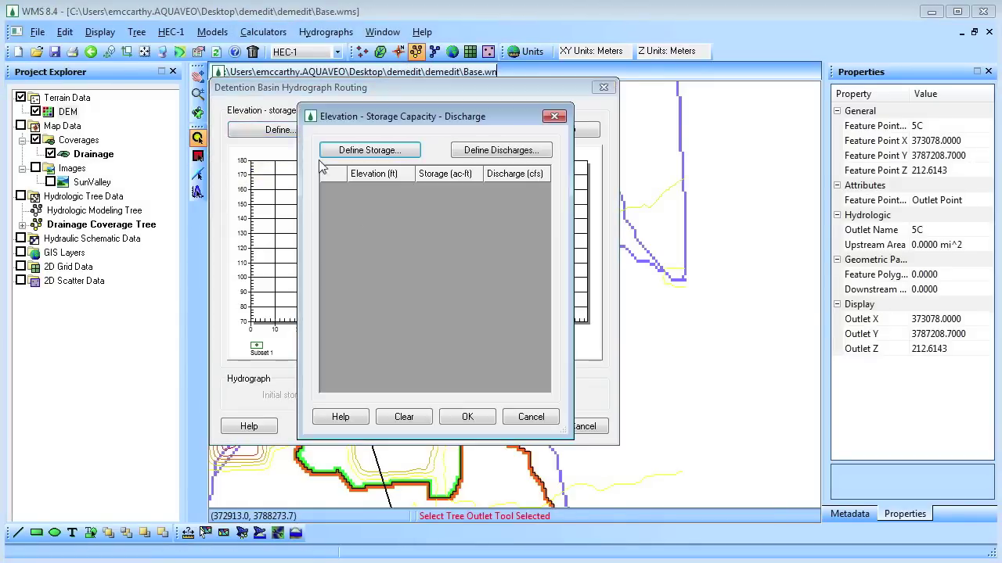
pyautogui.click(384, 152)
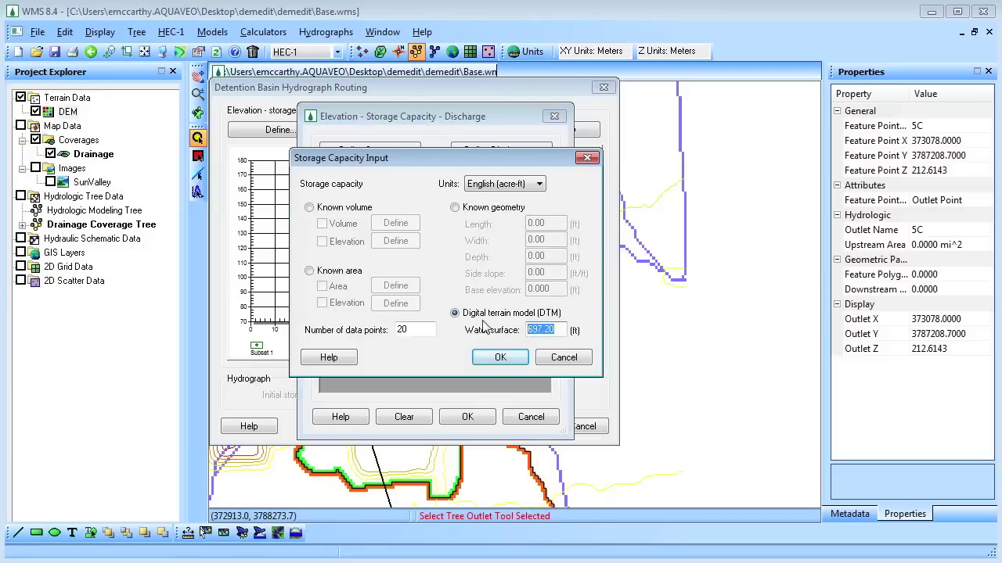
pyautogui.click(500, 359)
pyautogui.click(486, 416)
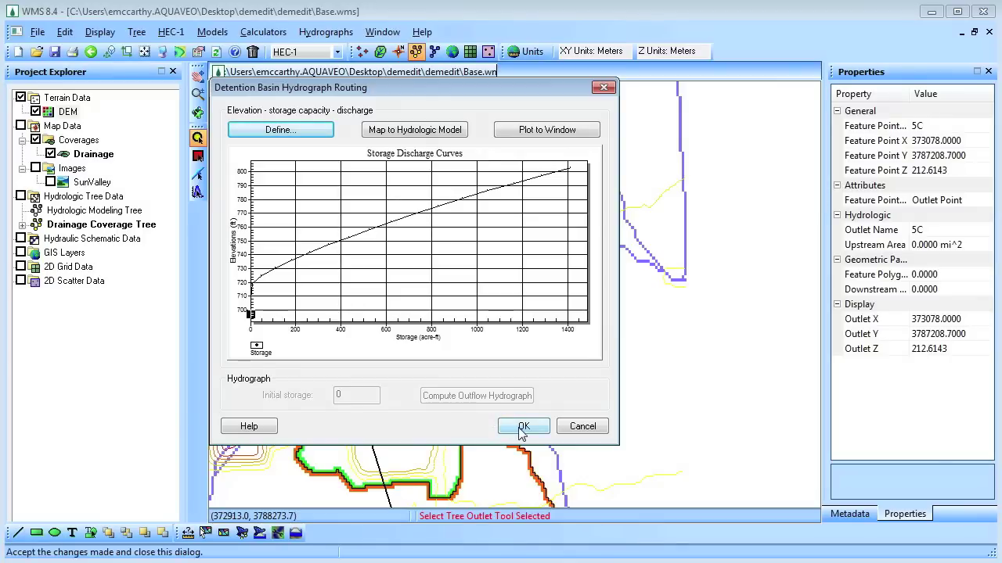
pyautogui.click(523, 429)
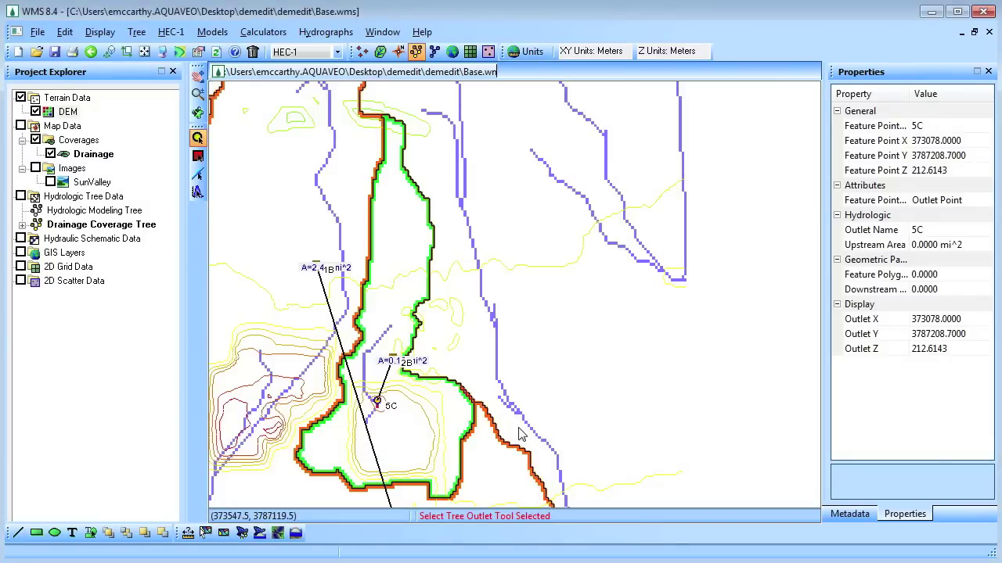
# Hide Terrain Data and recompute basin data in the Drainage module with Create TC coverage checked
pyautogui.click(20, 98)
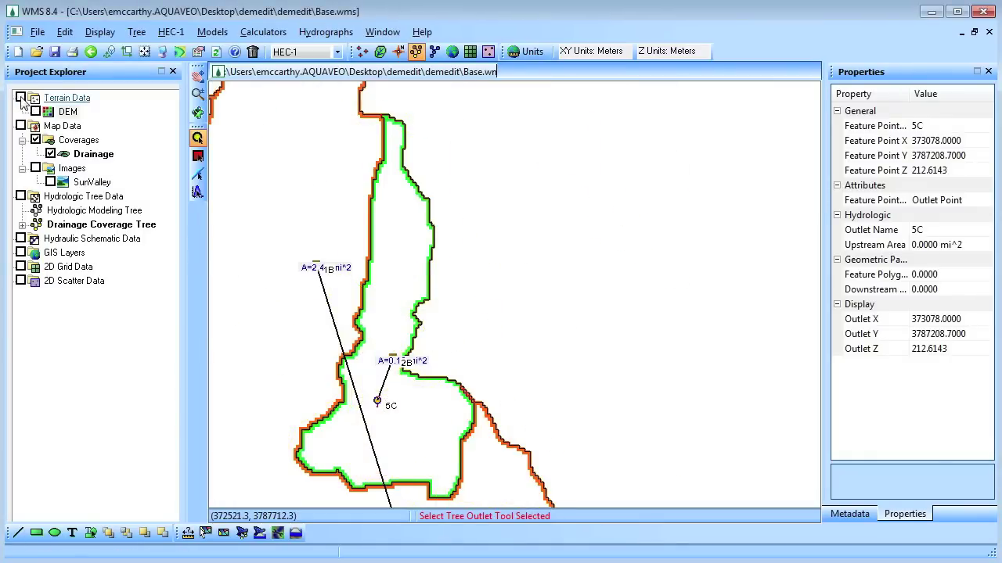
pyautogui.click(380, 53)
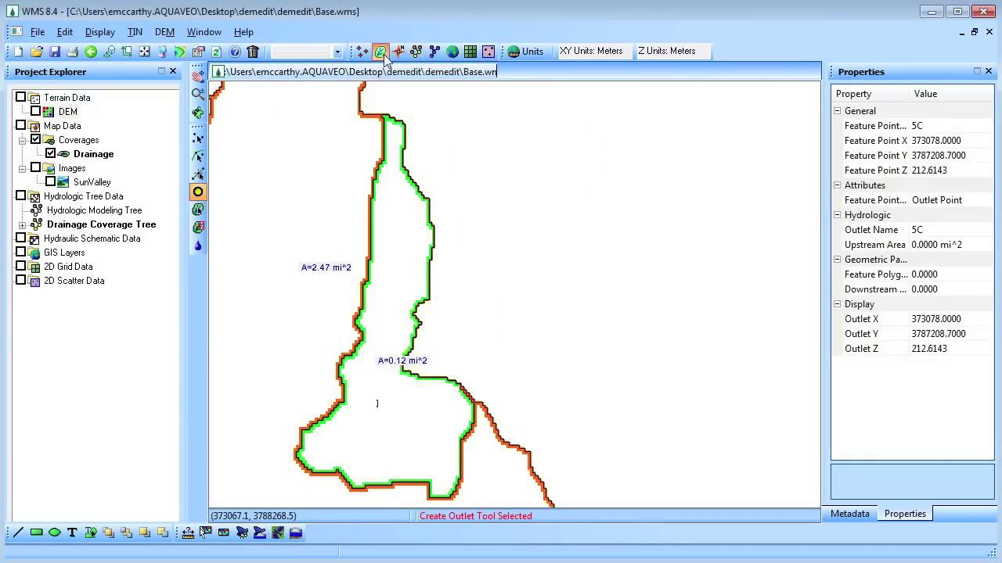
pyautogui.click(164, 32)
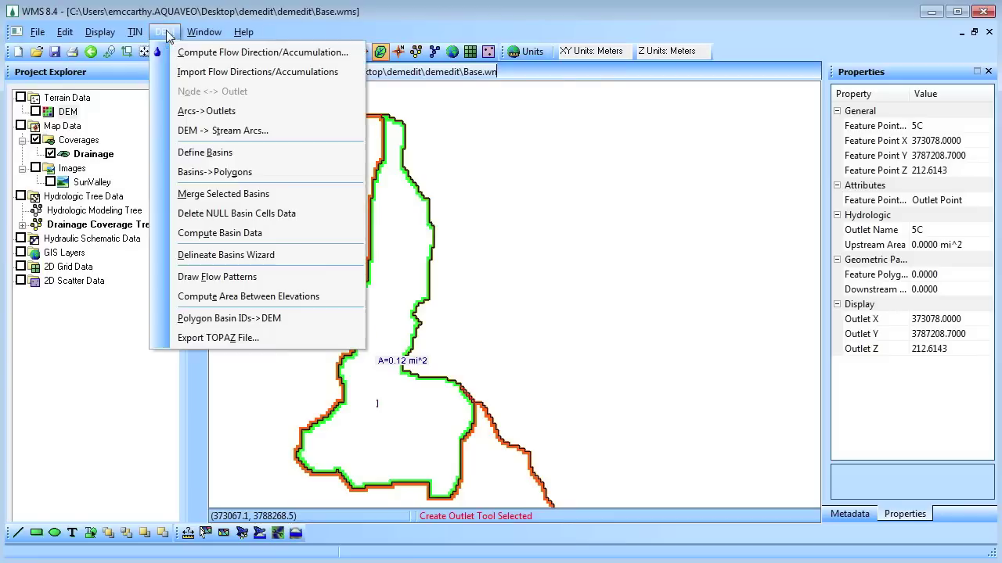
pyautogui.click(253, 235)
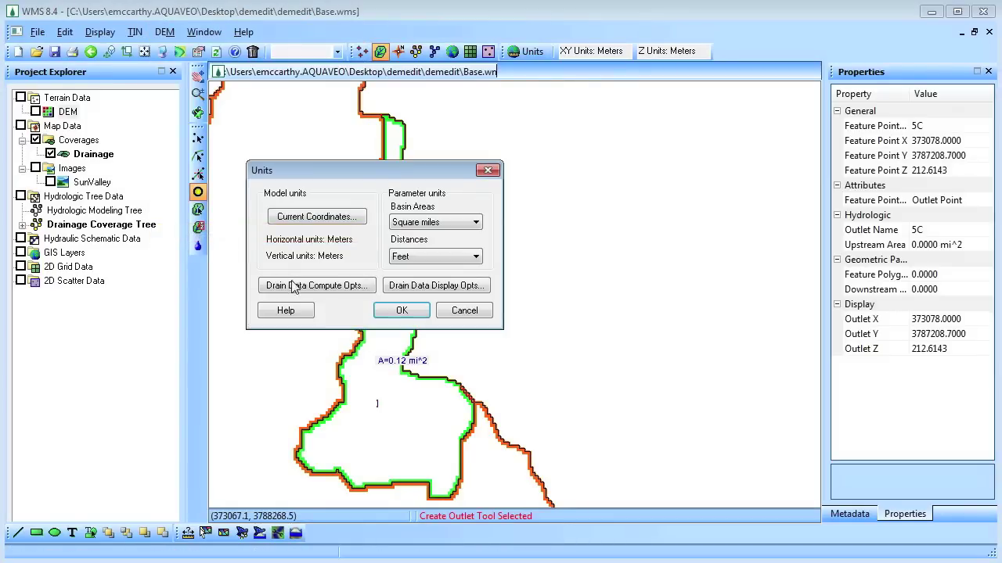
pyautogui.click(294, 287)
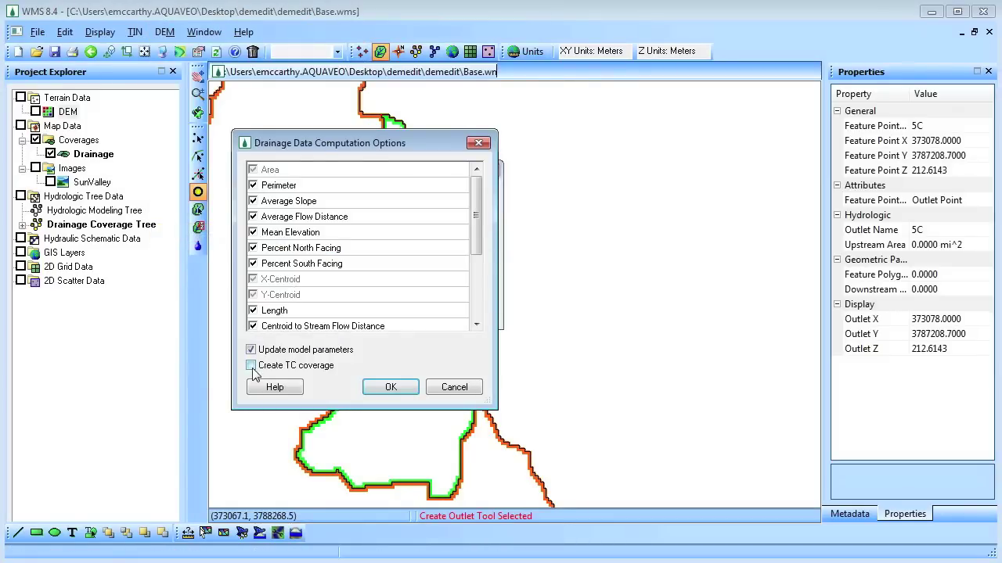
pyautogui.click(386, 386)
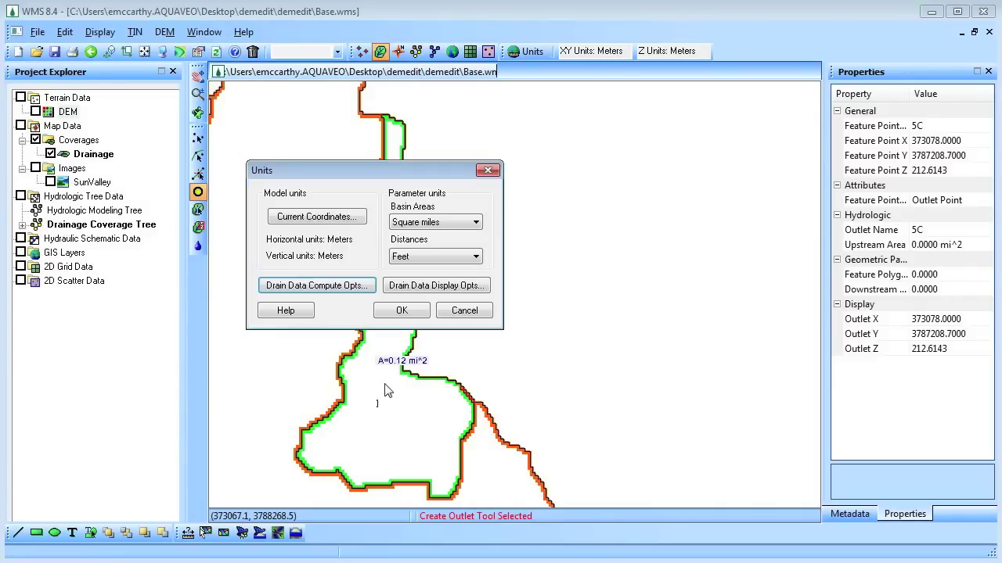
pyautogui.click(400, 311)
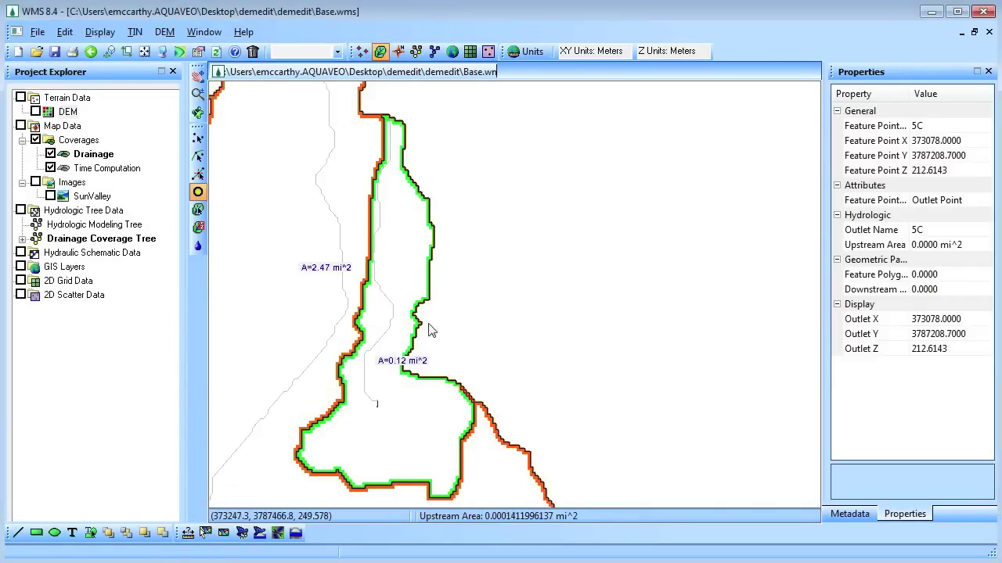
pyautogui.scroll(-5, 431, 331)
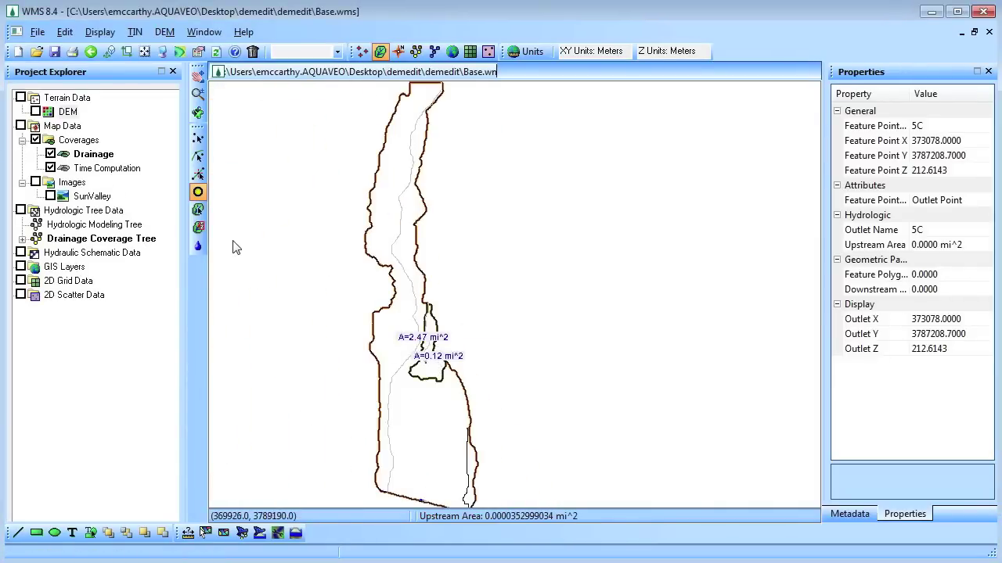
pyautogui.click(107, 168)
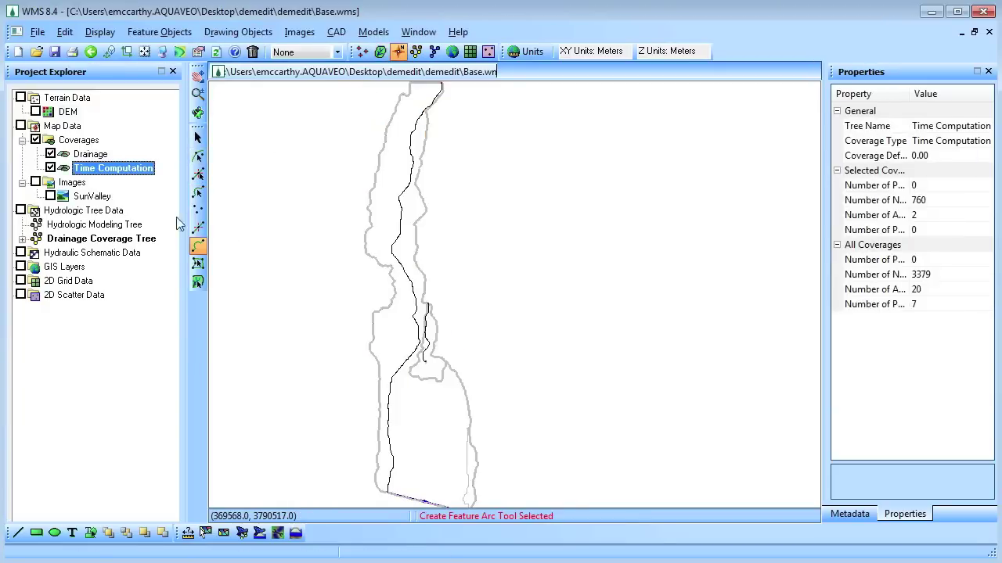
pyautogui.click(198, 197)
pyautogui.doubleClick(397, 246)
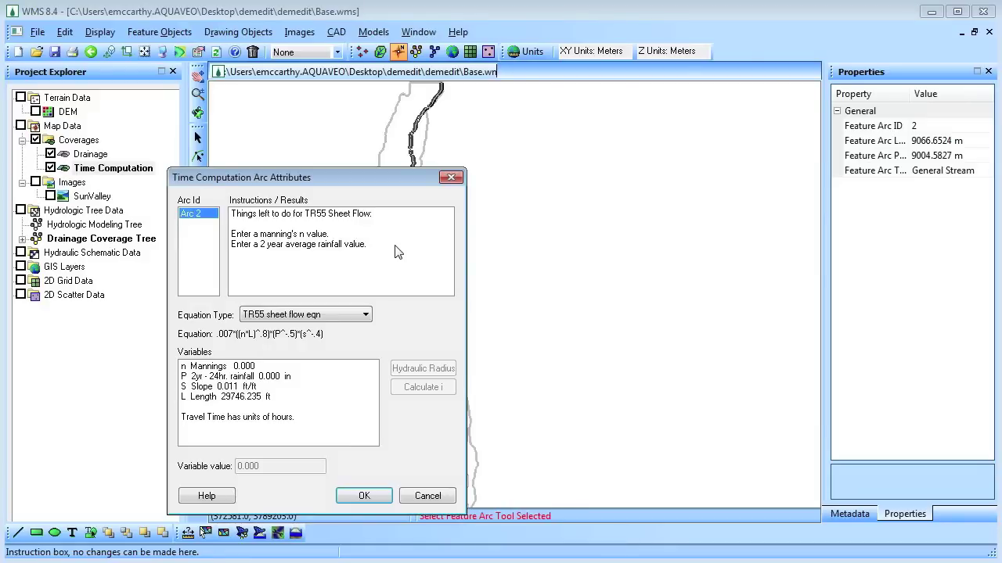
pyautogui.click(431, 496)
pyautogui.click(426, 344)
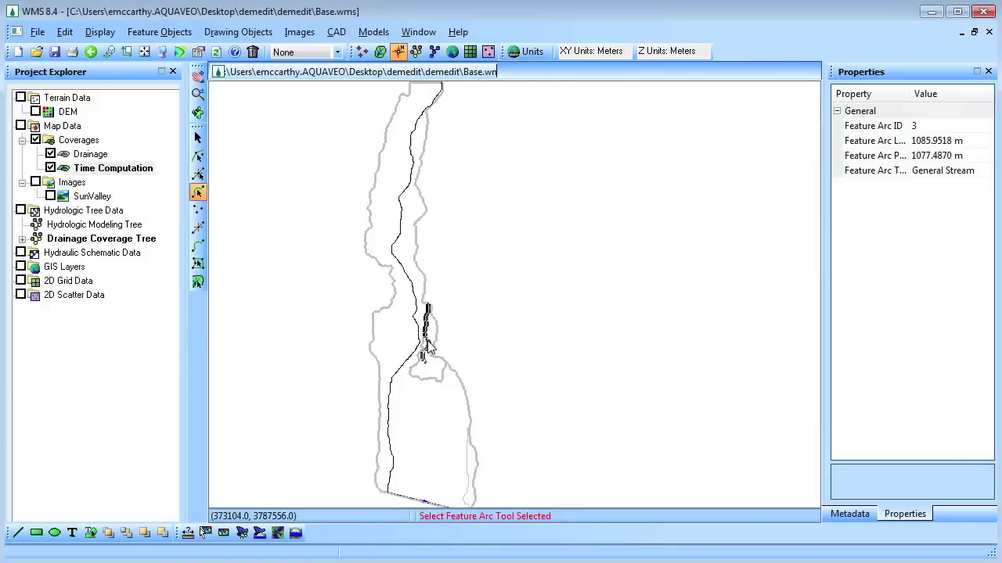
pyautogui.click(492, 360)
pyautogui.click(93, 154)
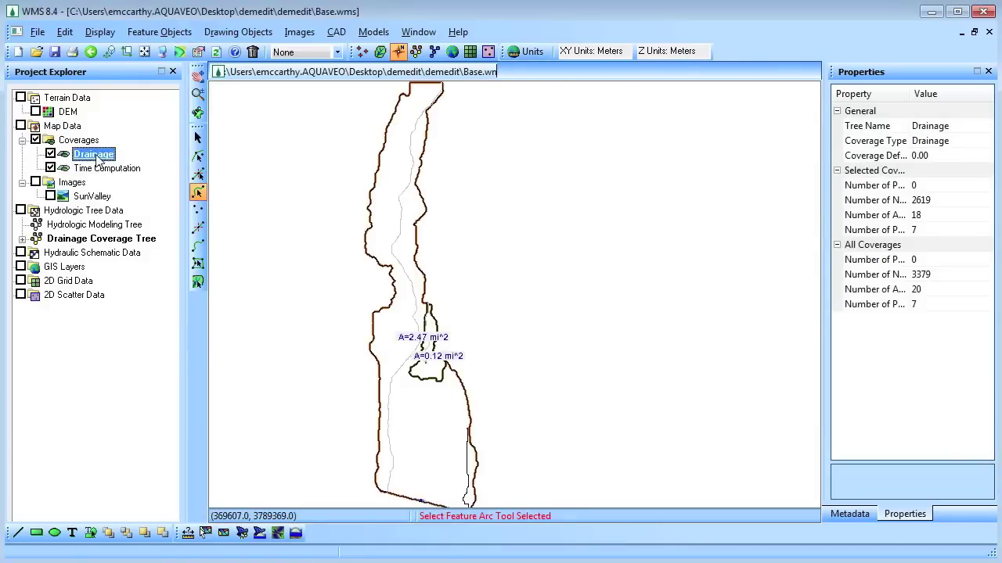
# Add basin_poly.shp as shapefile data under GIS Layers and pan to centre its outlines
pyautogui.rightClick(72, 268)
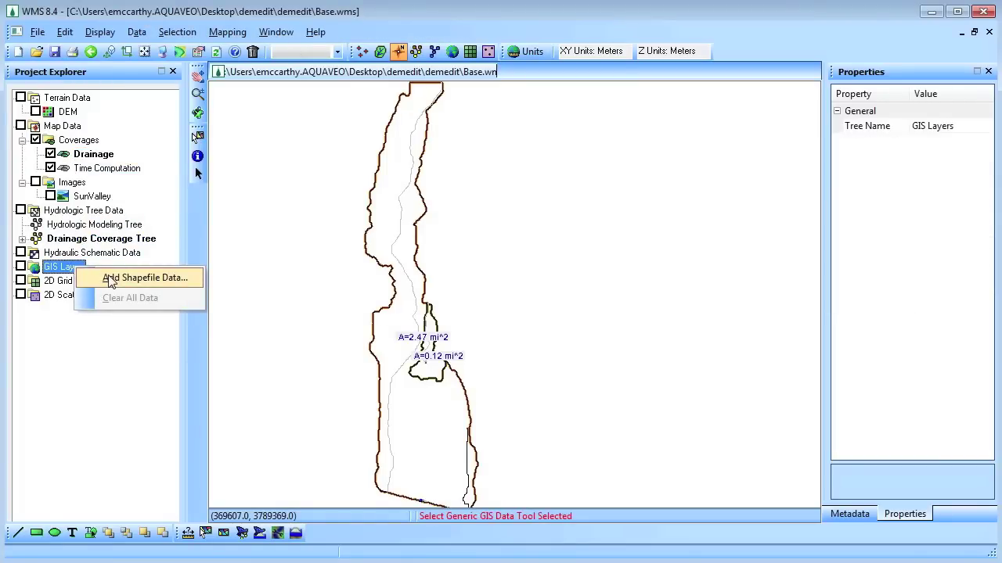
pyautogui.click(111, 279)
pyautogui.doubleClick(350, 216)
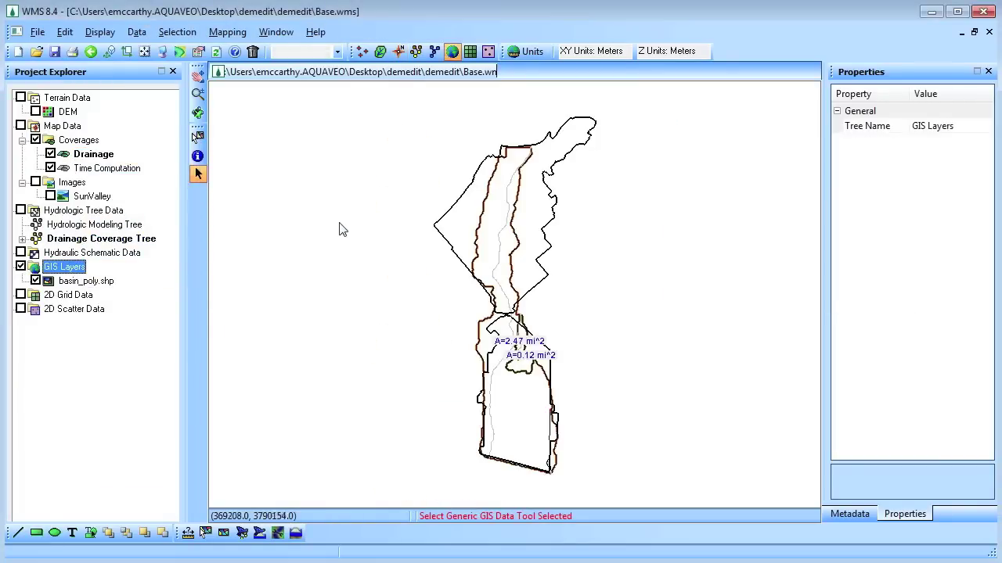
pyautogui.moveTo(338, 229); pyautogui.dragTo(258, 215)
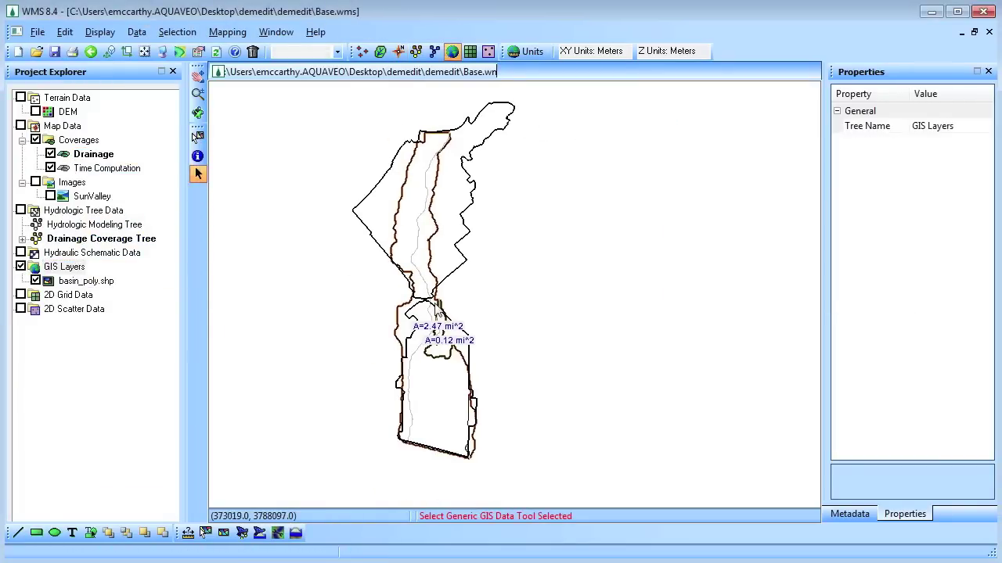
# Toggle the coverages off and back on, then make the Drainage coverage active
pyautogui.click(35, 140)
pyautogui.click(35, 140)
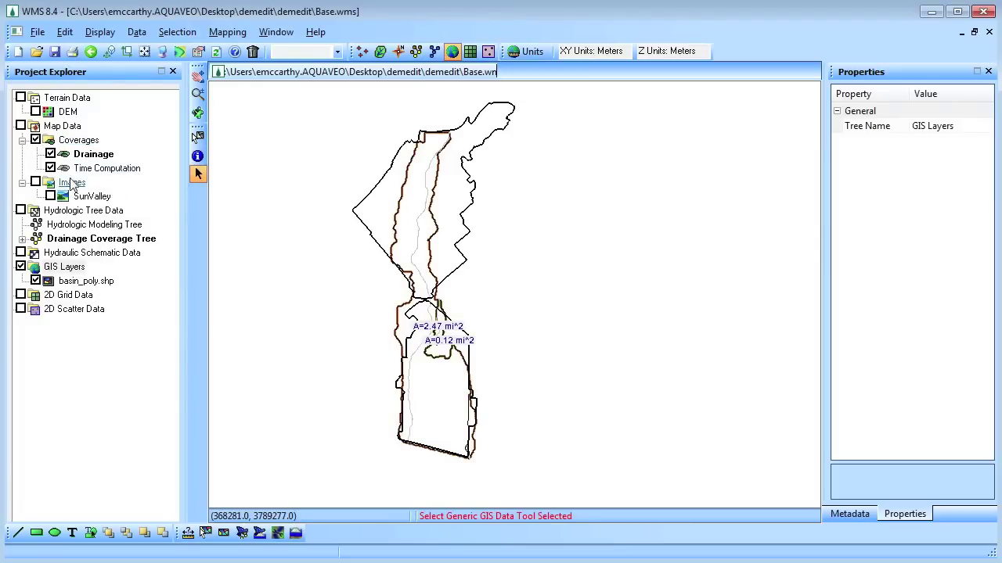
pyautogui.click(89, 156)
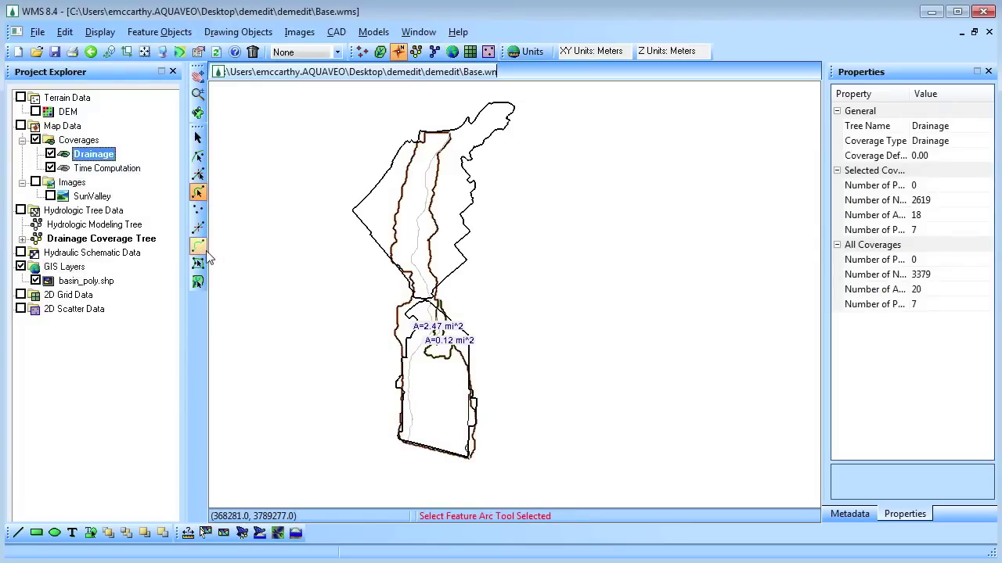
# Finish the new feature arc by connecting it at the boundary junction
pyautogui.click(198, 245)
pyautogui.scroll(6, 406, 375)
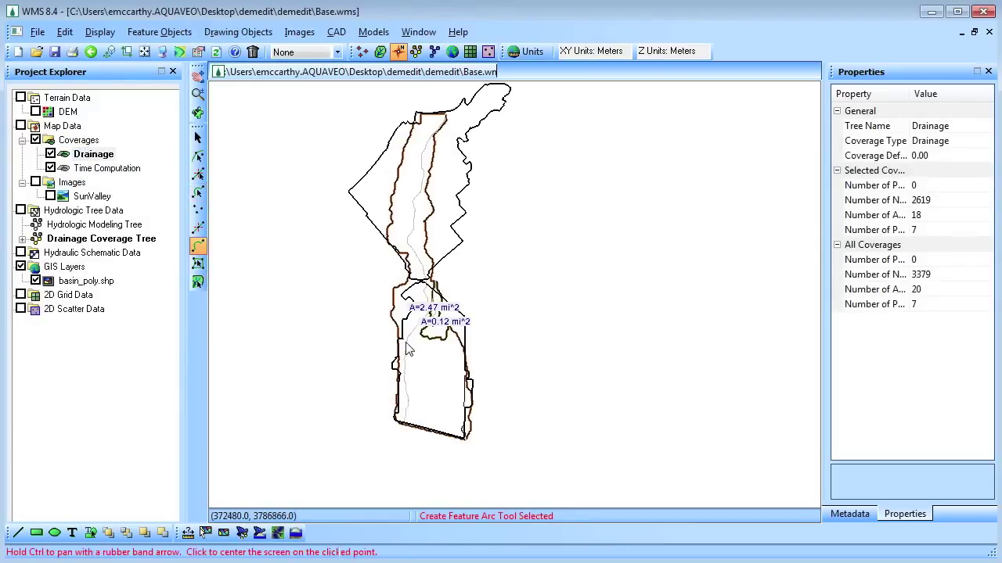
pyautogui.scroll(1, 414, 364)
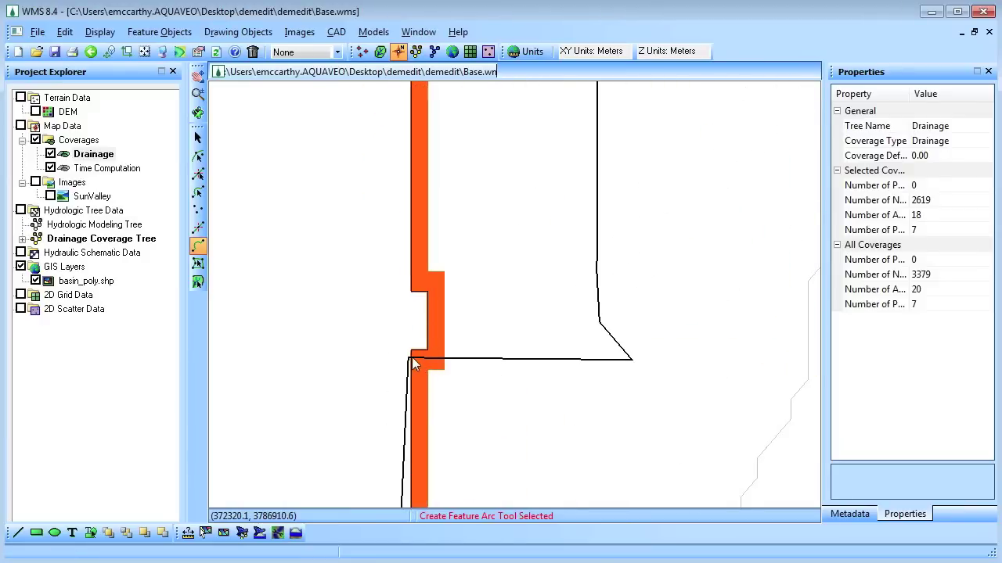
pyautogui.scroll(-4, 598, 327)
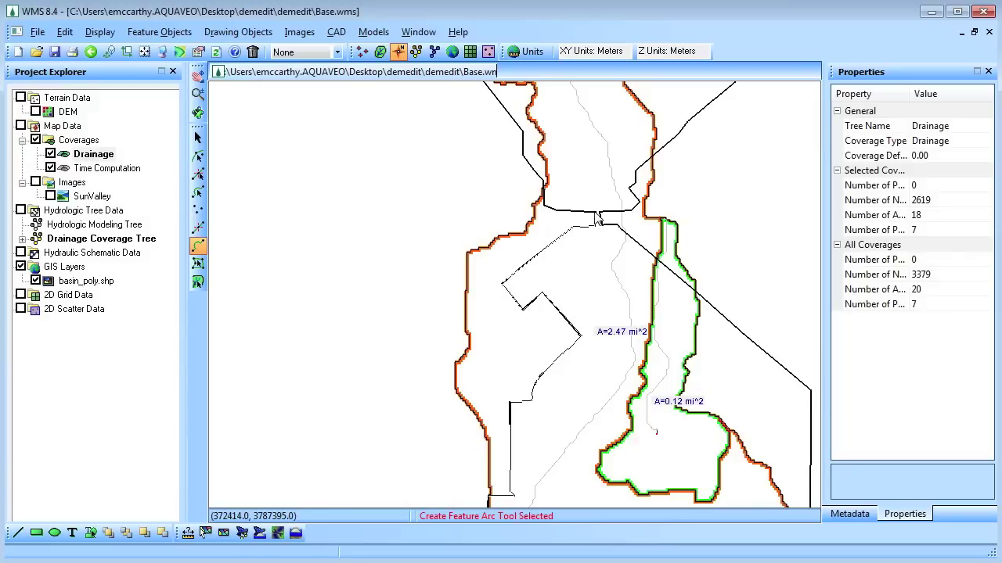
pyautogui.scroll(5, 556, 218)
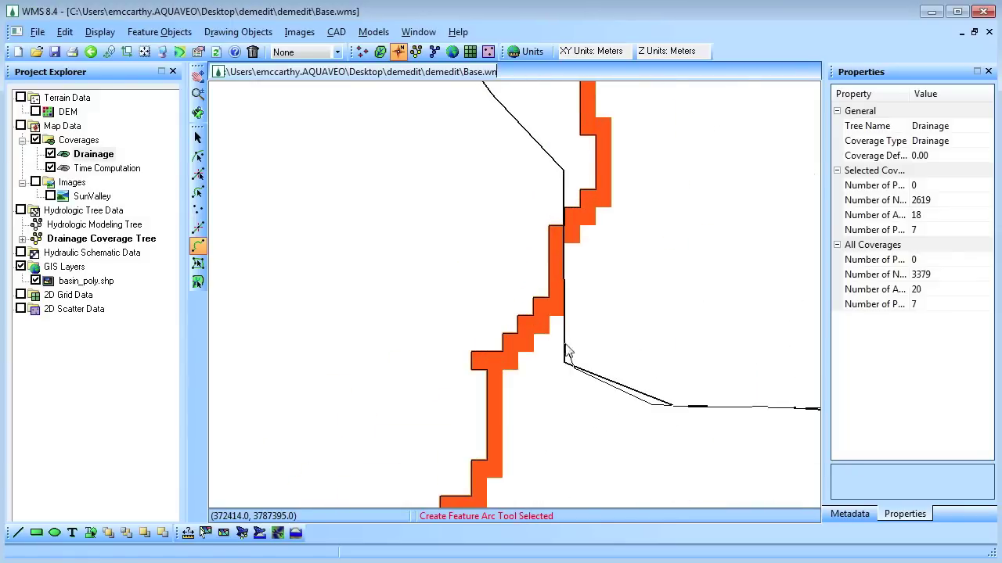
pyautogui.click(565, 233)
pyautogui.scroll(-4, 597, 297)
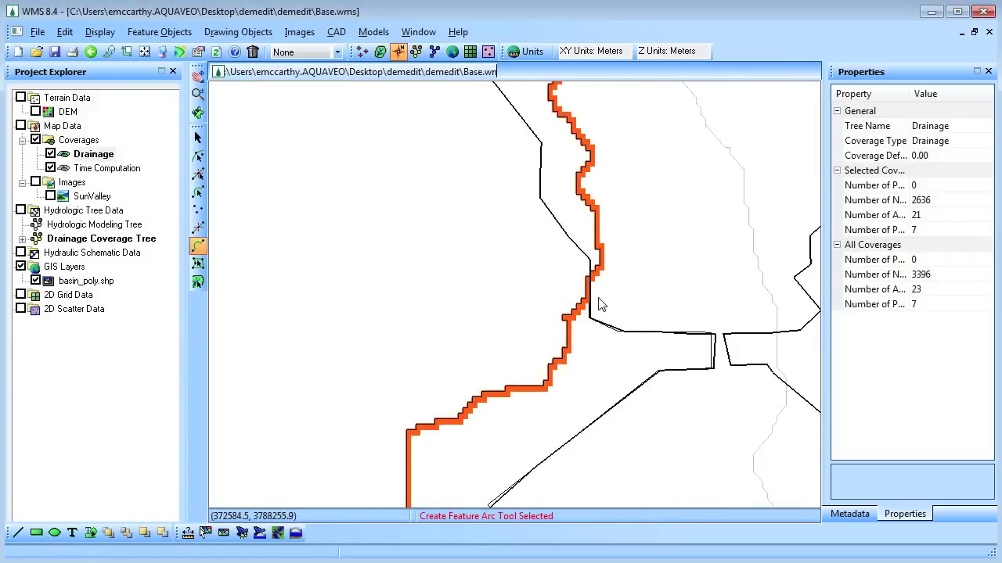
pyautogui.scroll(-3, 575, 413)
# Delete the old feature arc along the western basin boundary
pyautogui.click(198, 192)
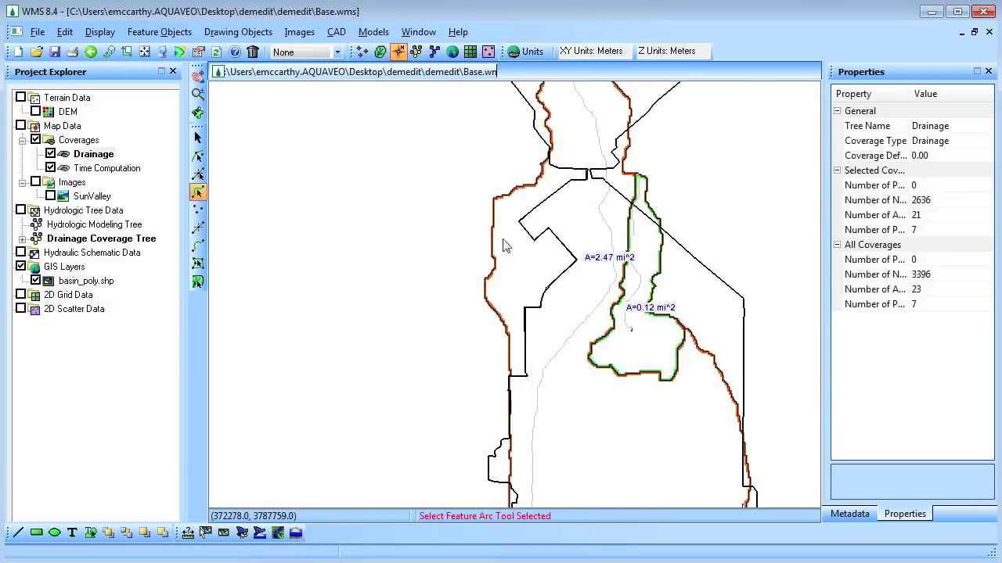
pyautogui.click(495, 248)
pyautogui.rightClick(495, 249)
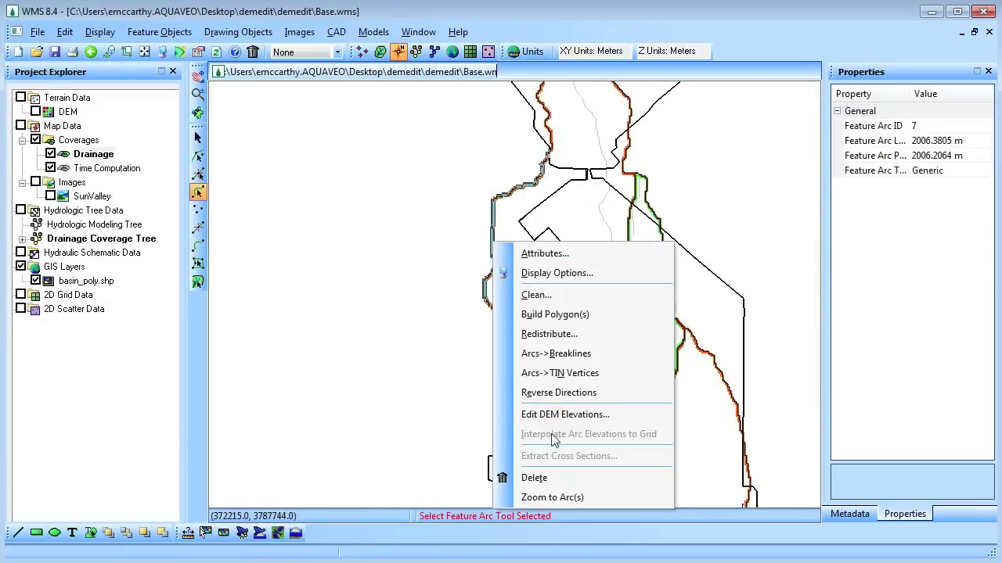
pyautogui.click(564, 479)
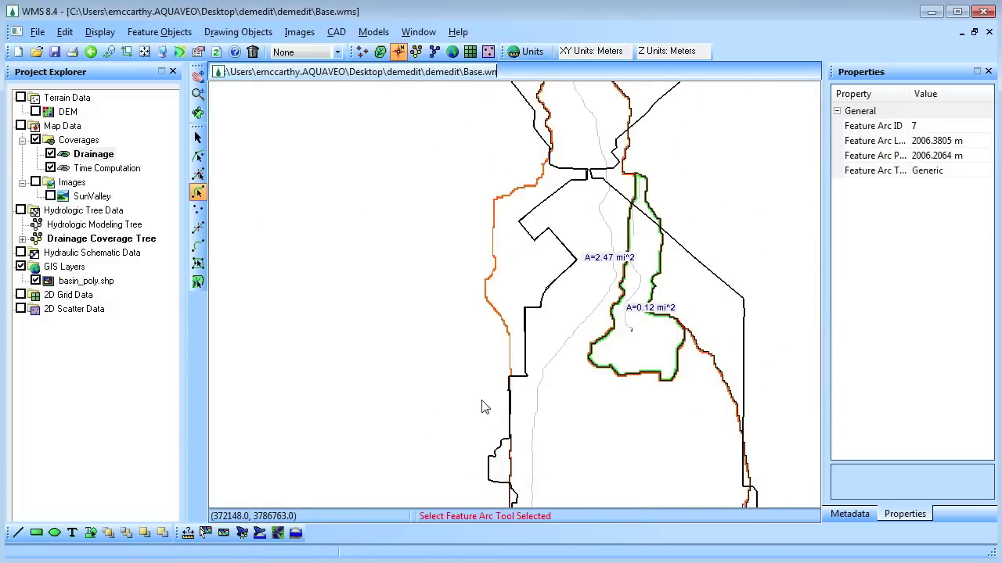
pyautogui.rightClick(101, 155)
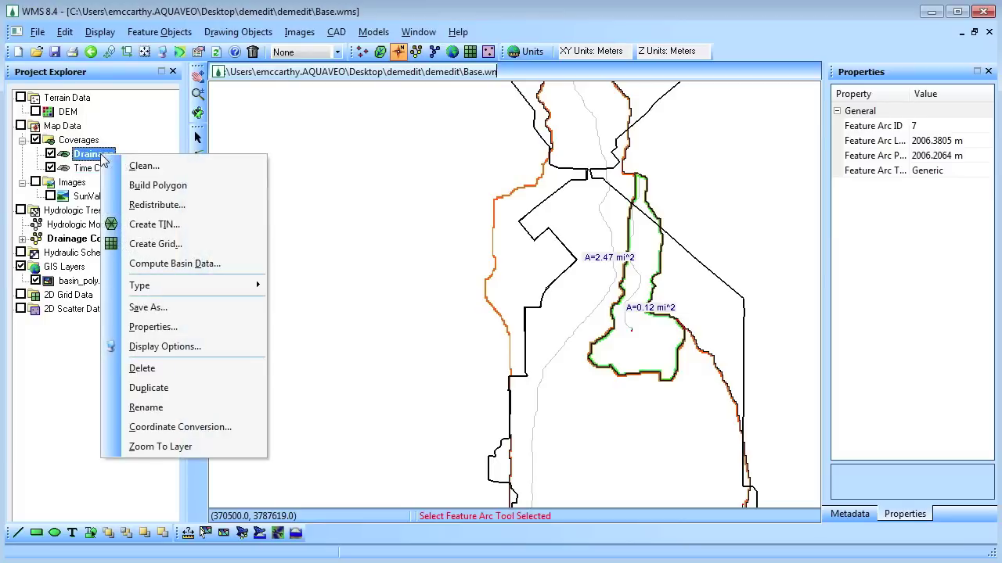
# Zoom to the Drainage layer and build polygons from all its arcs
pyautogui.click(239, 447)
pyautogui.rightClick(105, 158)
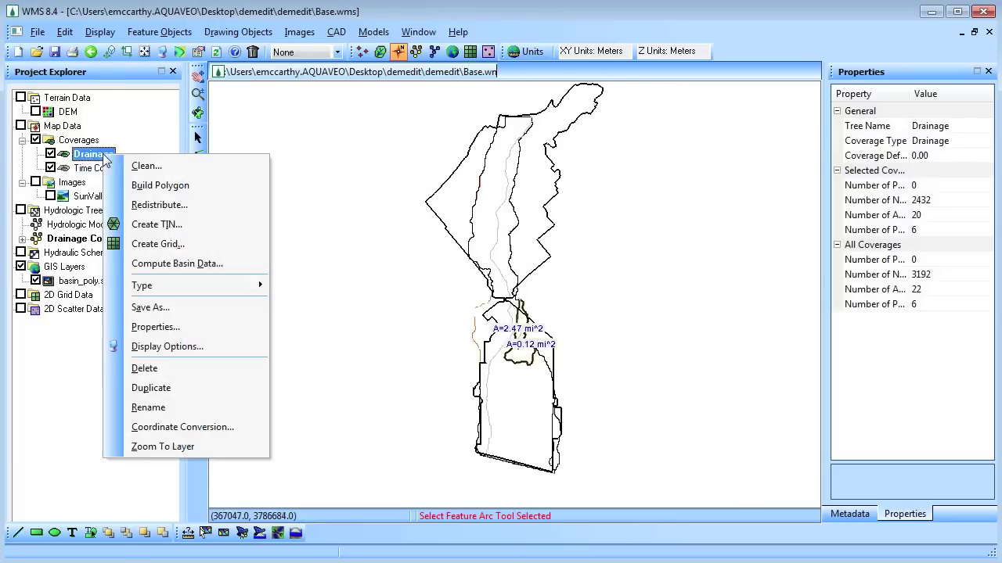
pyautogui.click(160, 186)
pyautogui.click(493, 322)
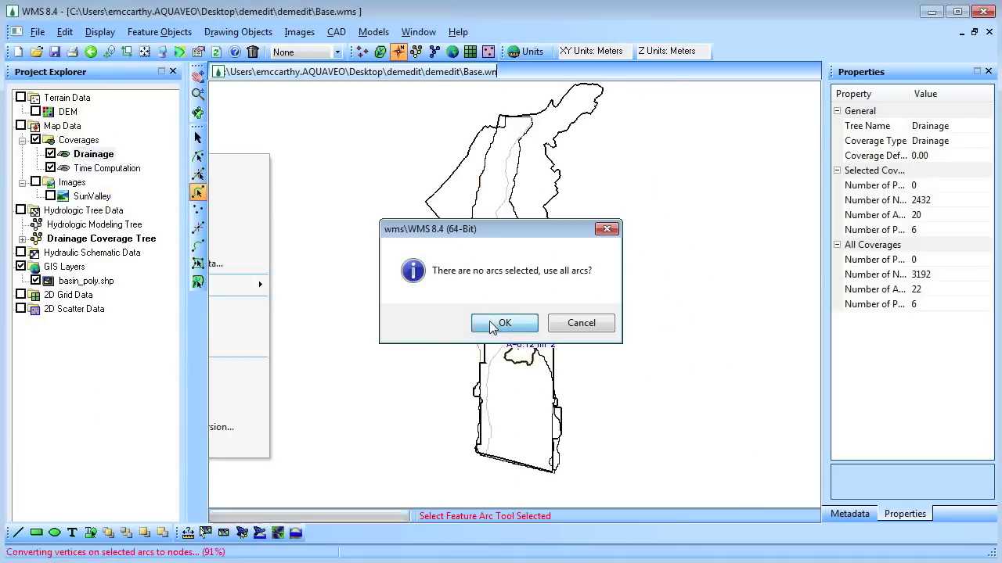
# Apply the DEM Data display options so the drainage basins appear filled
pyautogui.click(101, 32)
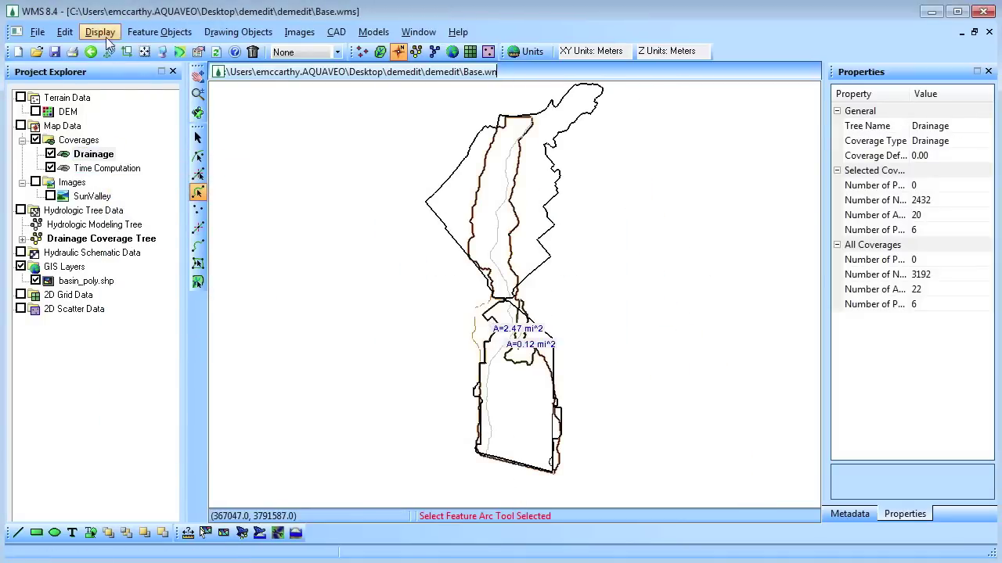
pyautogui.click(109, 53)
pyautogui.click(167, 172)
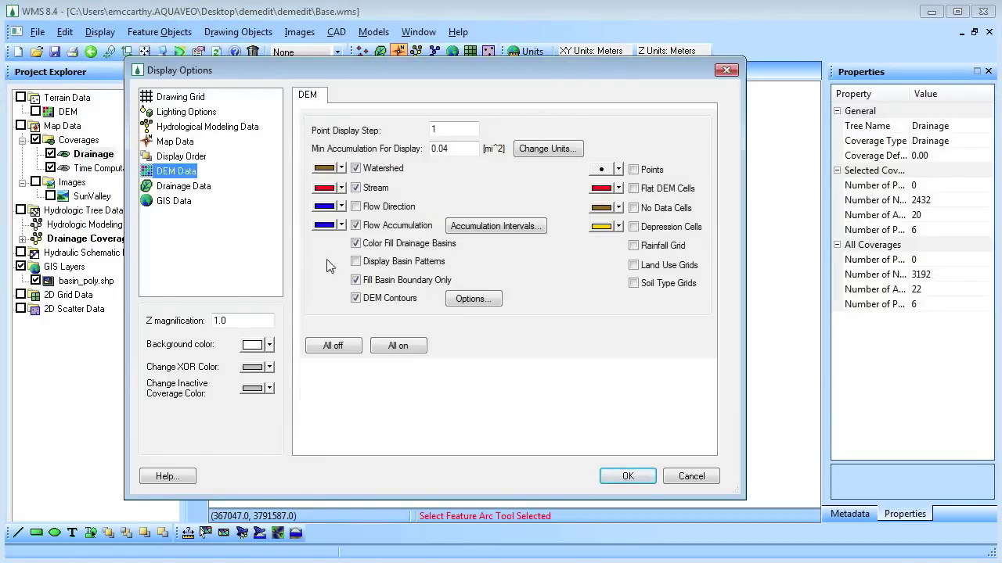
pyautogui.click(628, 477)
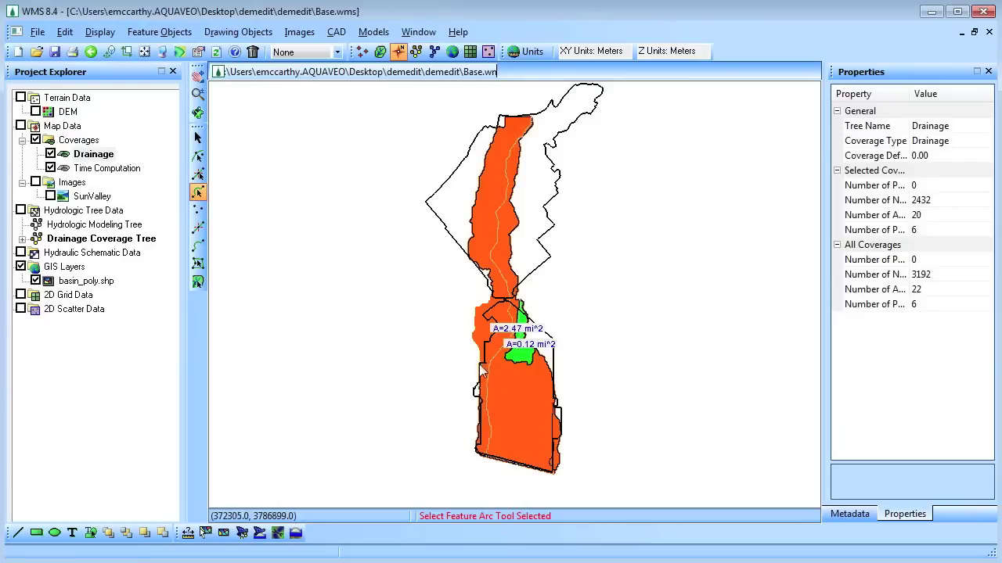
# Map polygon basin IDs to the DEM, recompute basin data (main basin 2.34 mi^2), hide basin_poly.shp
pyautogui.click(379, 51)
pyautogui.click(164, 31)
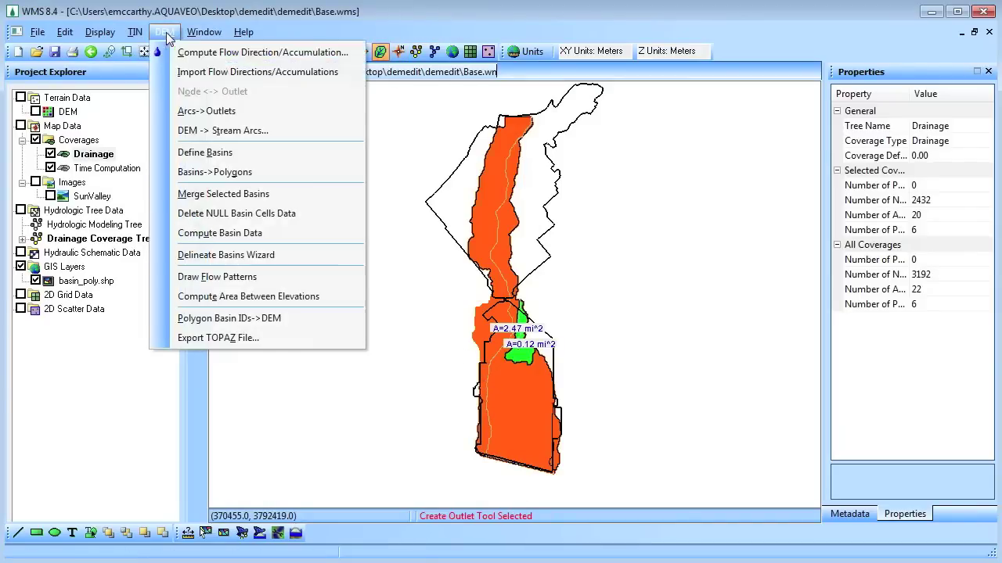
pyautogui.click(188, 319)
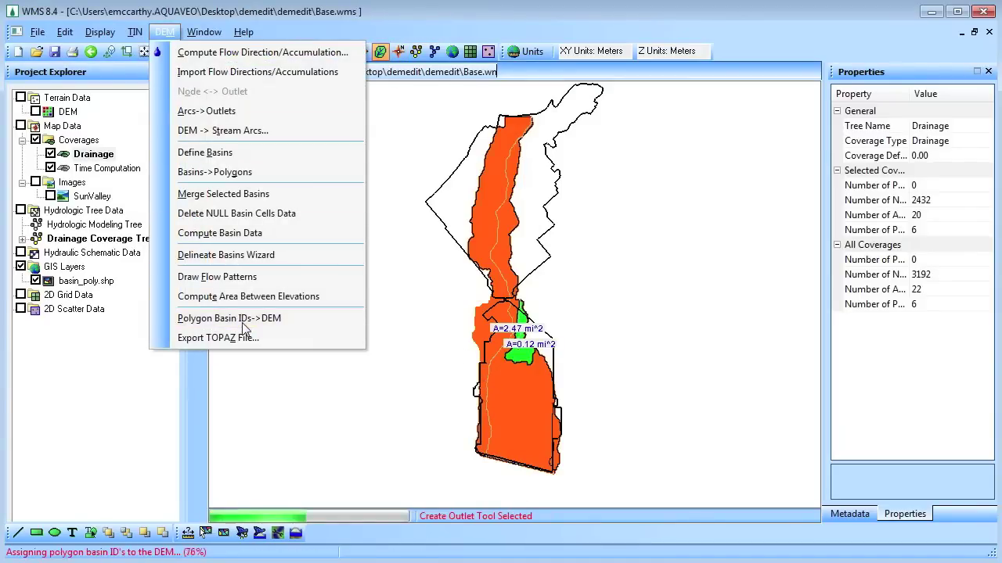
pyautogui.click(164, 32)
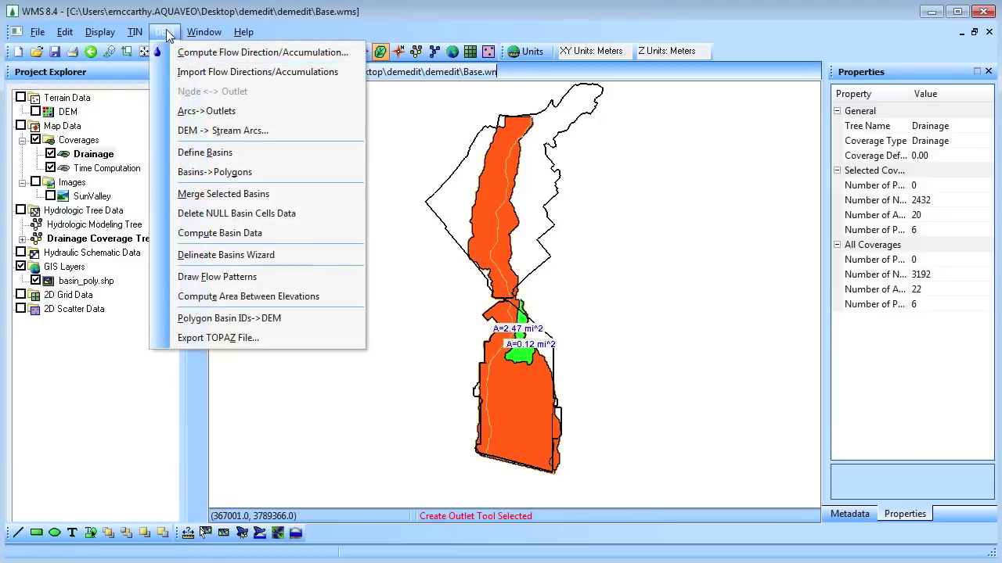
pyautogui.click(219, 233)
pyautogui.click(414, 315)
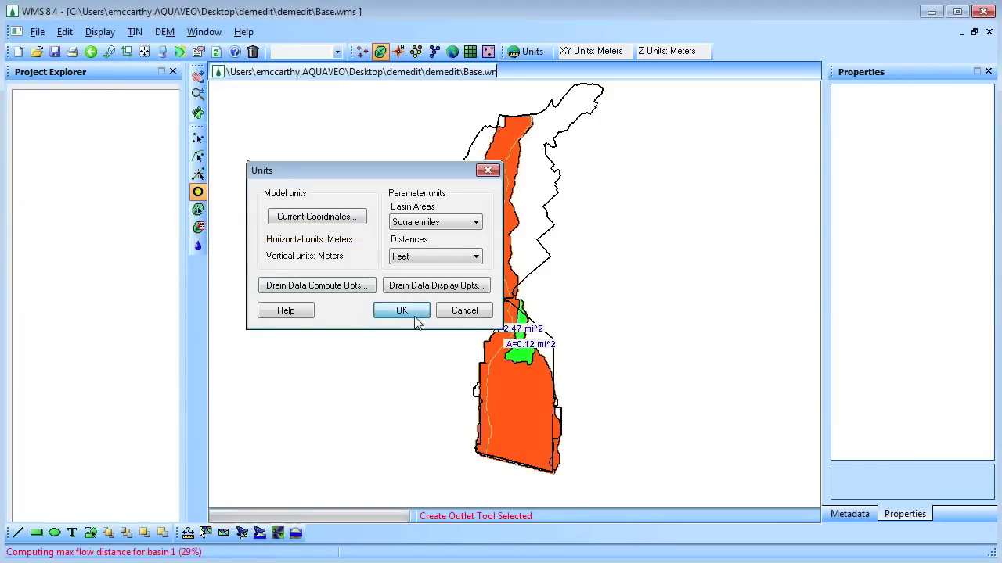
pyautogui.click(20, 281)
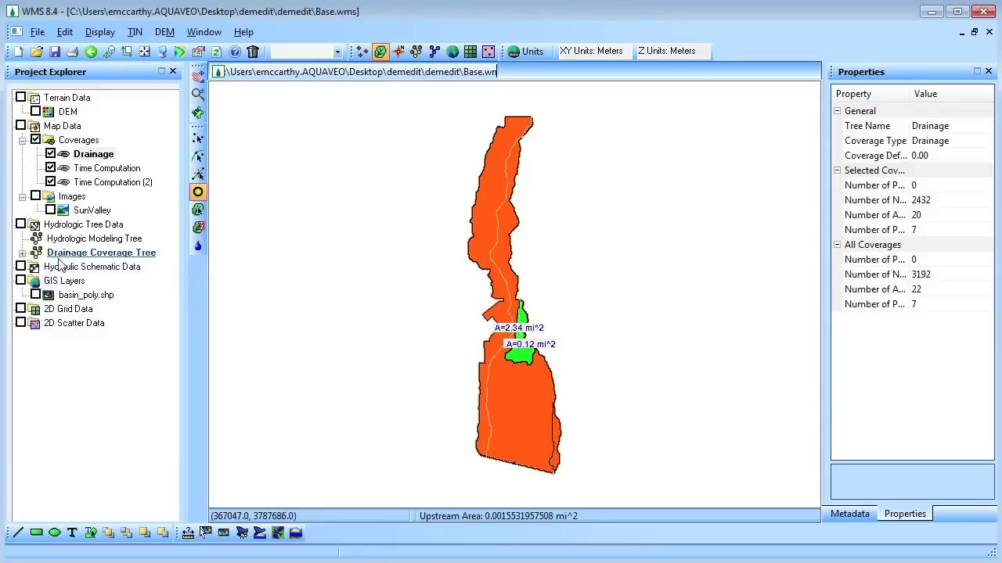
# Make Time Computation (2) active, hide the old Time Computation, and enable Flow Distance Contours
pyautogui.click(94, 183)
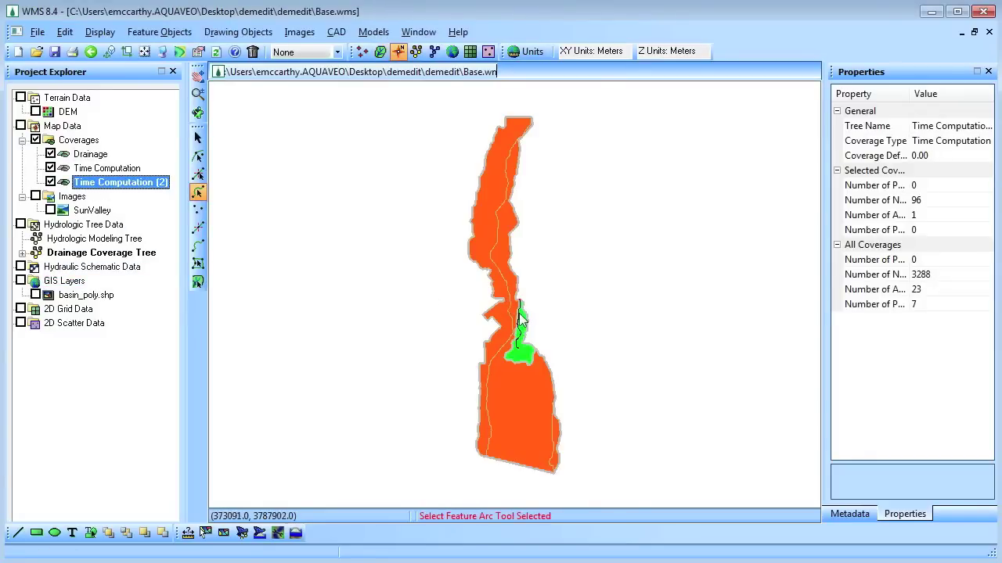
pyautogui.click(50, 168)
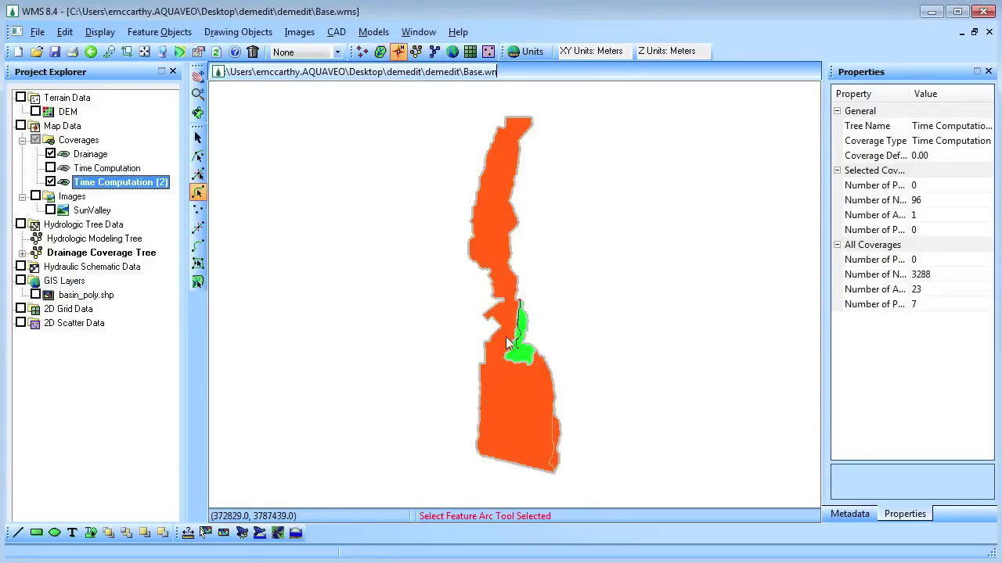
pyautogui.click(89, 34)
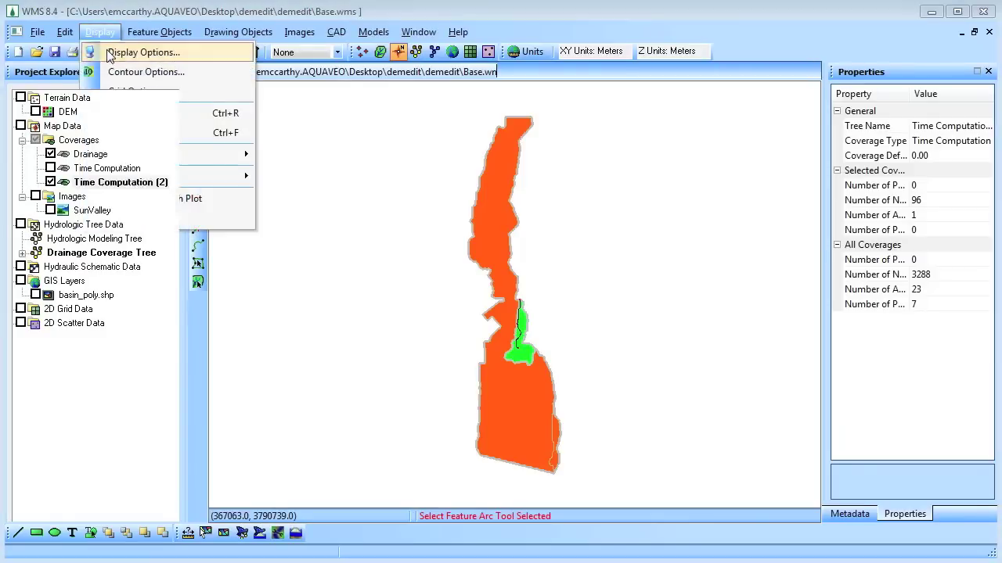
pyautogui.click(108, 45)
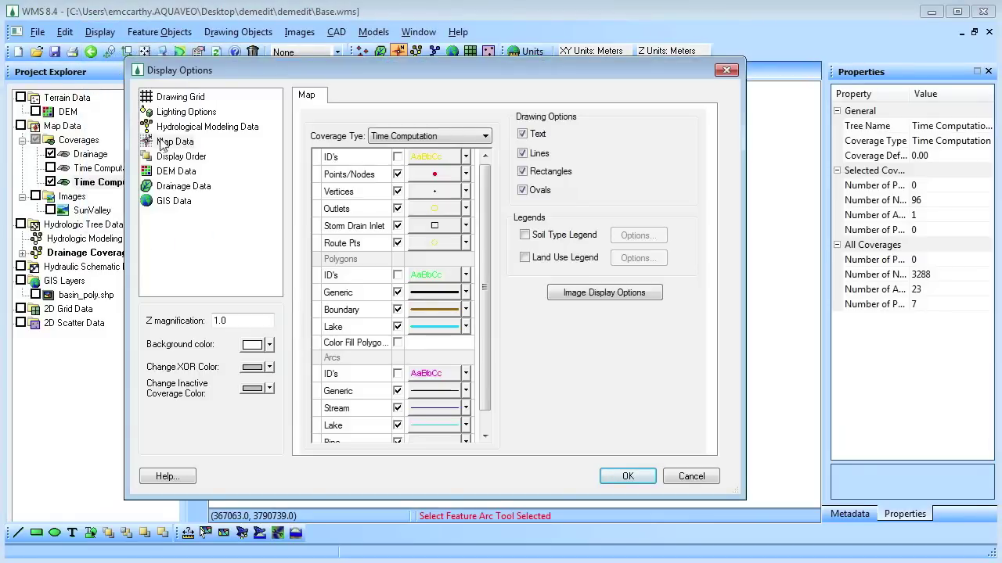
pyautogui.click(181, 186)
pyautogui.click(321, 296)
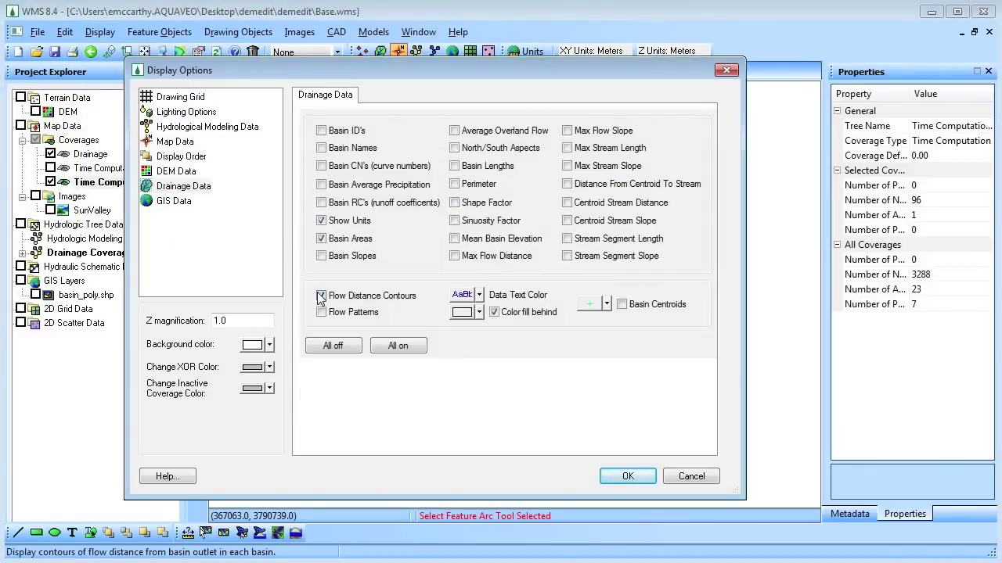
pyautogui.click(622, 478)
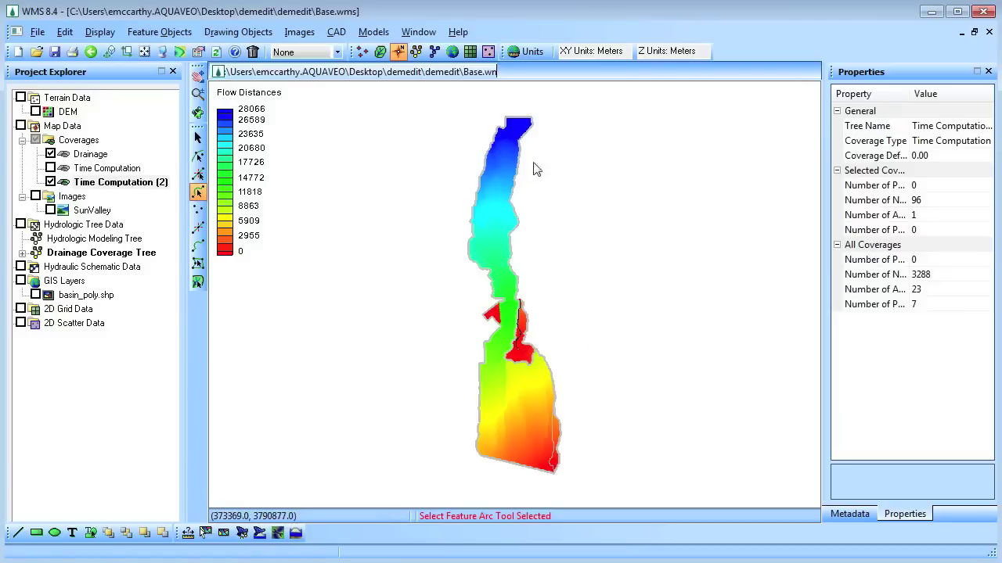
# Select the Create Feature Point/Node tool and zoom in on the basin's northern tip
pyautogui.click(197, 210)
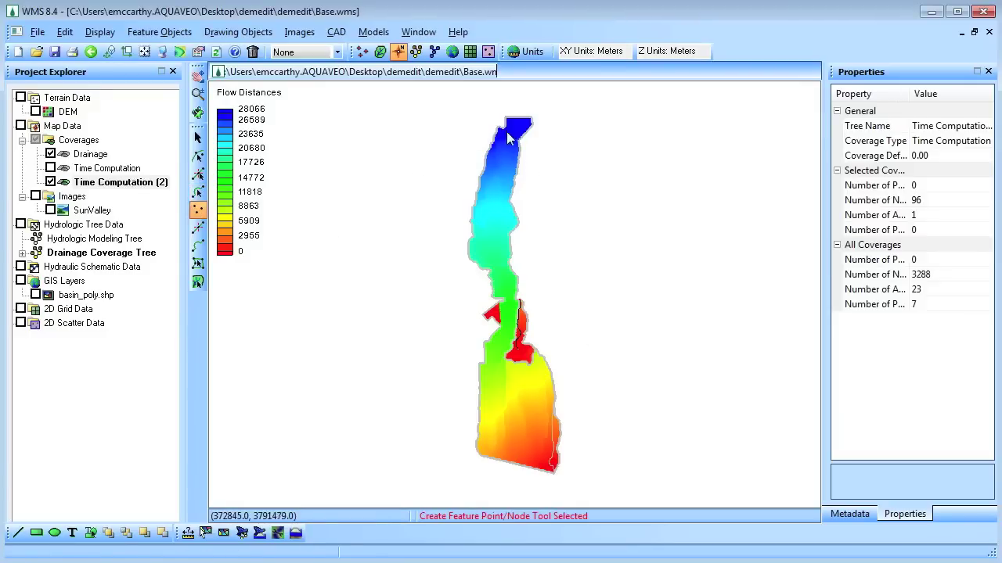
pyautogui.scroll(3, 508, 138)
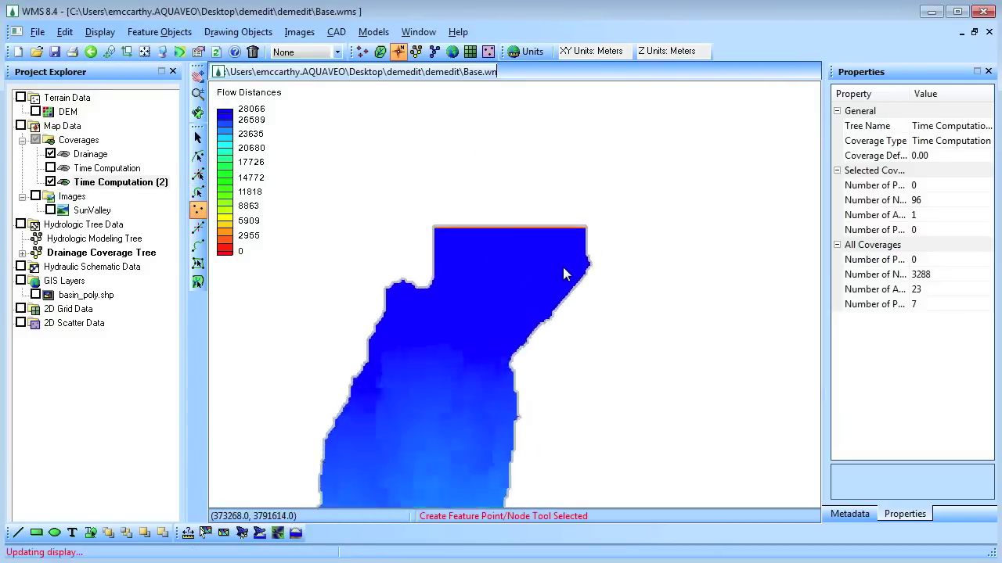